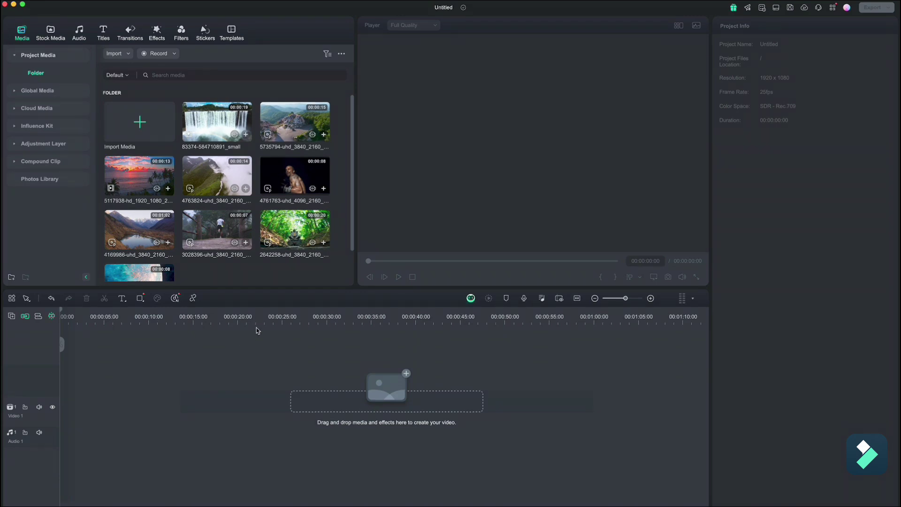
# Place space clip 216033 and then clip 4169986 on the timeline, keeping the 1920 x 1080 25fps project settings.
pyautogui.scroll(-2, 352, 244)
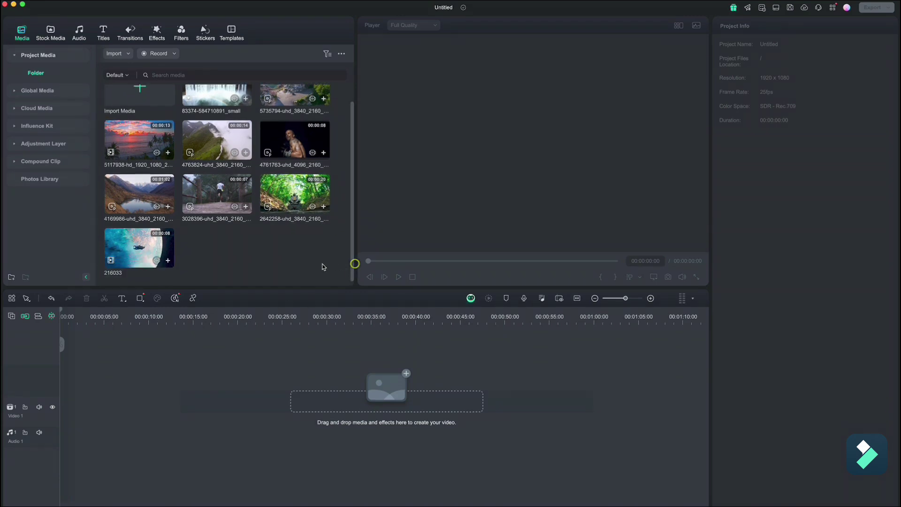
pyautogui.click(135, 252)
pyautogui.moveTo(136, 252); pyautogui.dragTo(108, 379)
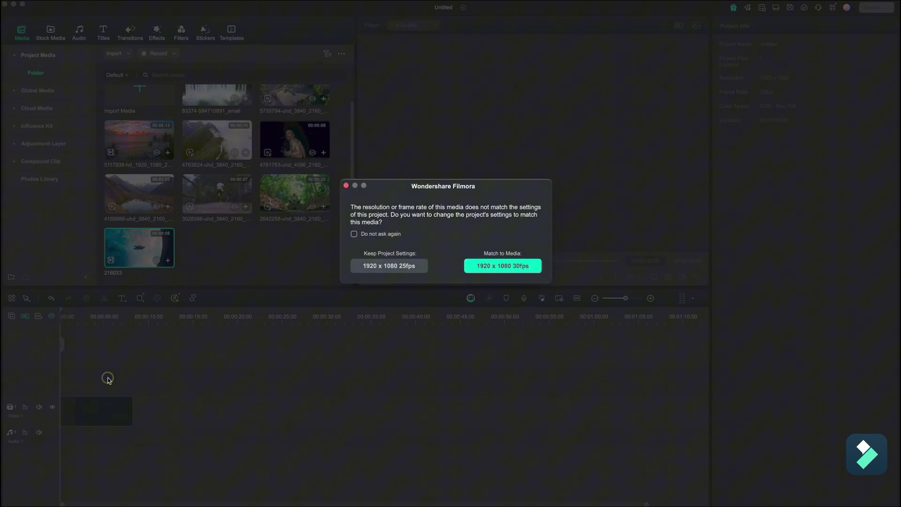
pyautogui.click(390, 267)
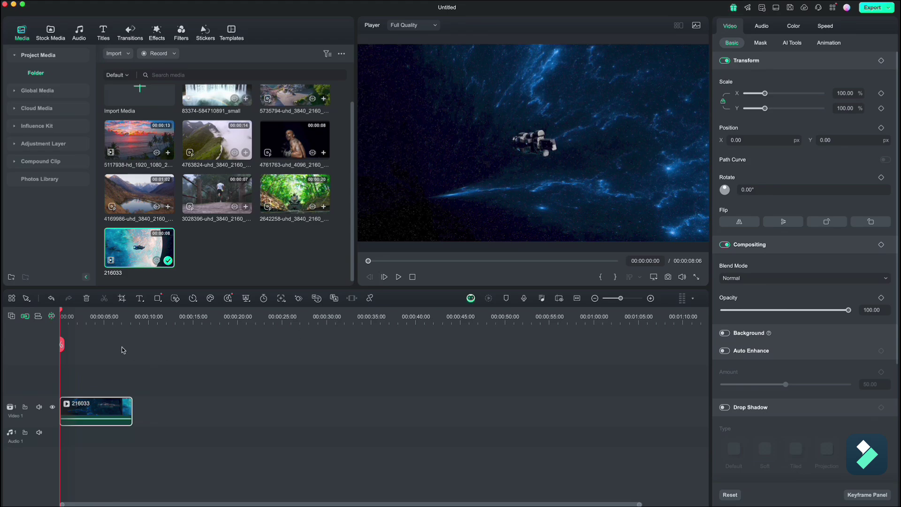
pyautogui.moveTo(61, 314); pyautogui.dragTo(133, 324)
pyautogui.click(168, 207)
# Append clips 4763824, 5735794, 83374, 2642258, 3028396, 4761763 and 5117938 to the sequence.
pyautogui.click(394, 263)
pyautogui.click(595, 299)
pyautogui.click(245, 153)
pyautogui.scroll(1, 282, 141)
pyautogui.click(323, 131)
pyautogui.click(246, 131)
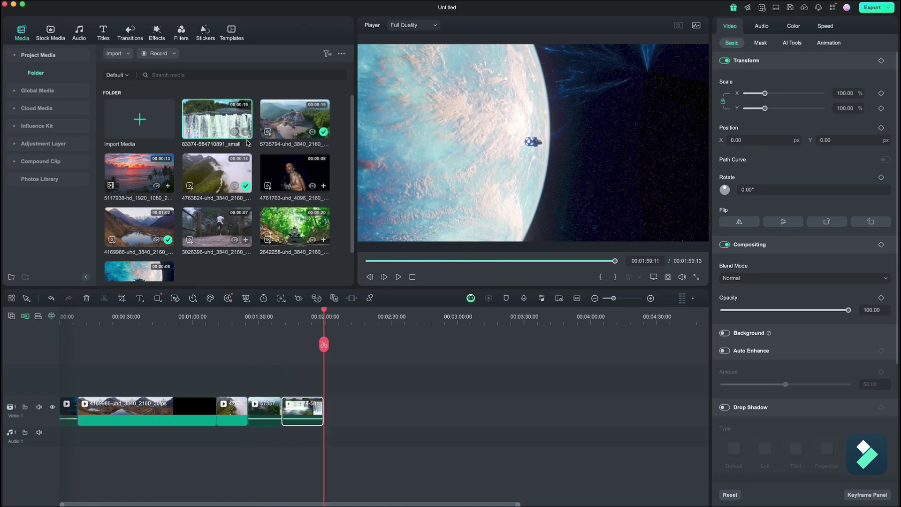
pyautogui.click(324, 239)
pyautogui.click(246, 239)
pyautogui.click(324, 185)
pyautogui.click(167, 186)
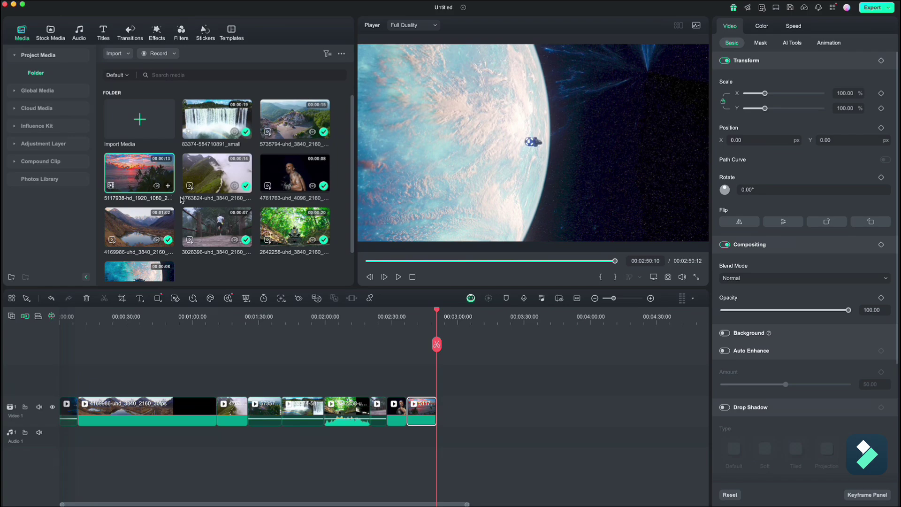
pyautogui.moveTo(438, 311); pyautogui.dragTo(55, 324)
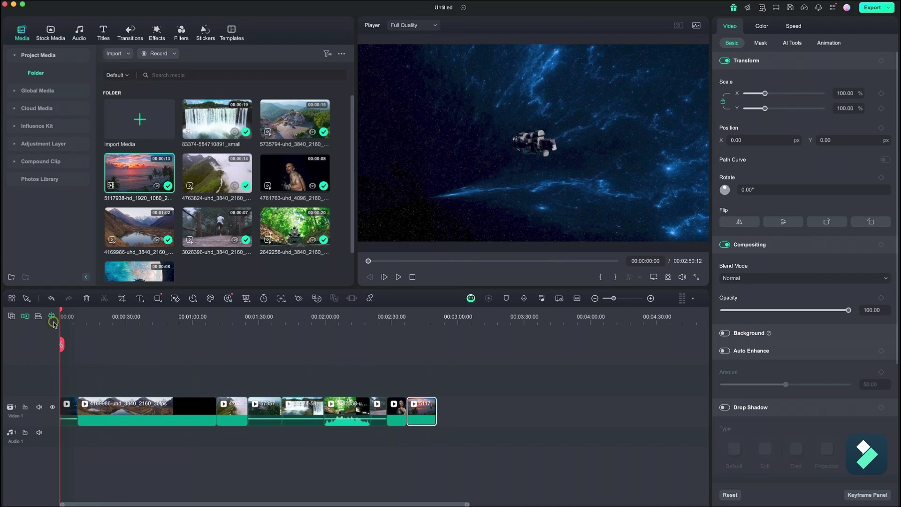
# Search the music library for 'epic cinematic' and preview the Cinematic epic trailer track.
pyautogui.click(80, 32)
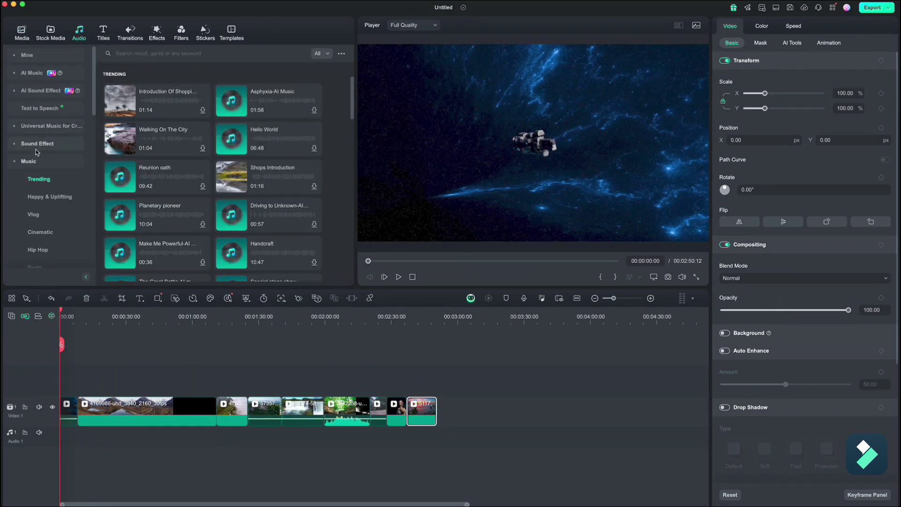
pyautogui.click(22, 162)
pyautogui.click(22, 162)
pyautogui.click(139, 53)
pyautogui.write('epic ')
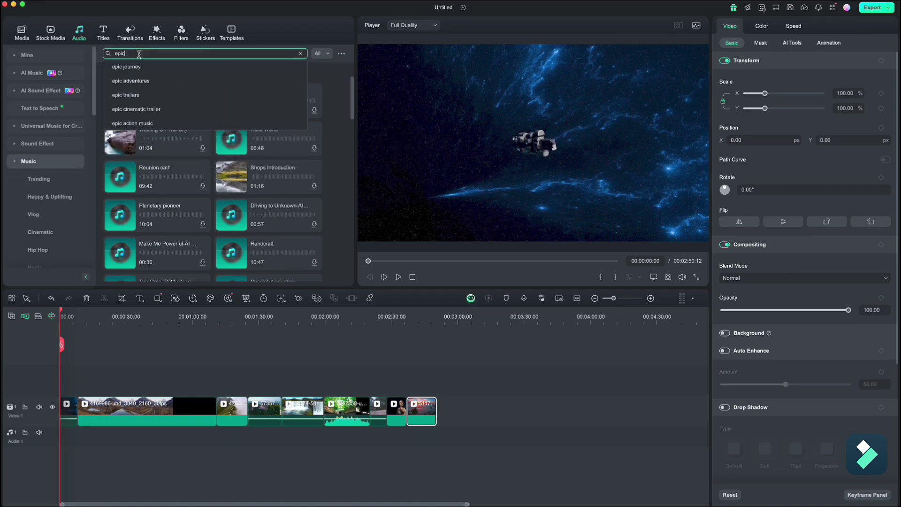
pyautogui.write('cinematic')
pyautogui.press('Return')
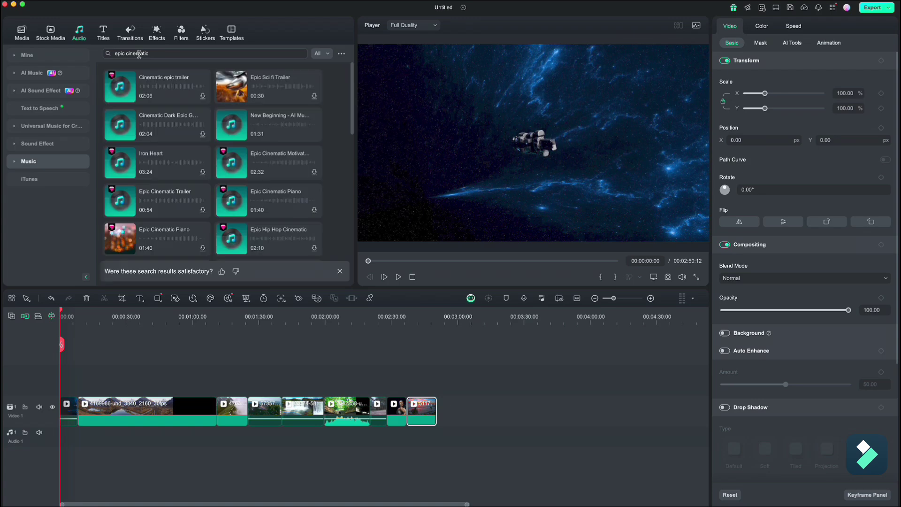
pyautogui.click(121, 89)
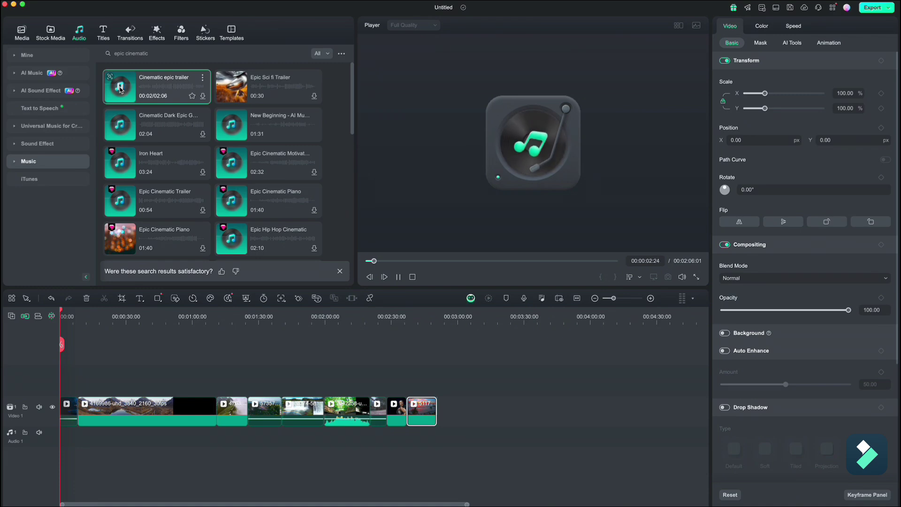
pyautogui.click(121, 90)
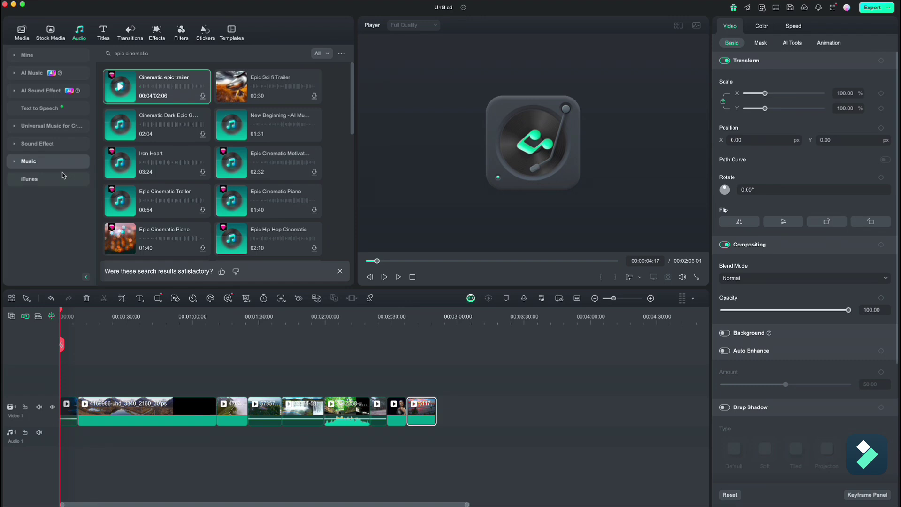
# Browse the Music > Cinematic genre and preview New Beginning - AI Music.
pyautogui.click(15, 163)
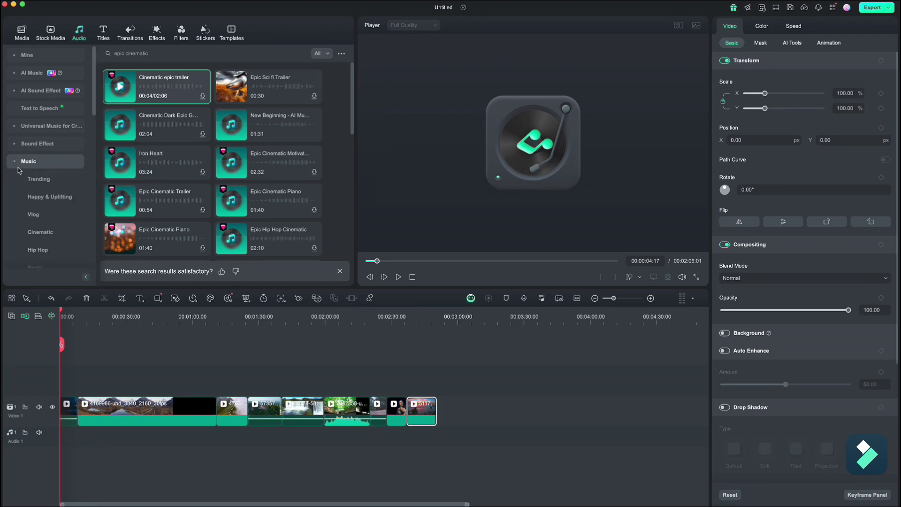
pyautogui.scroll(-5, 33, 203)
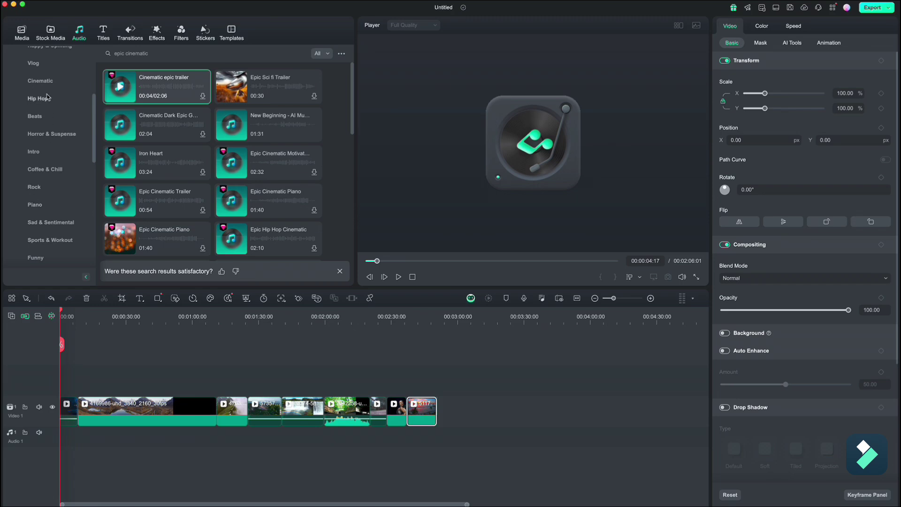
pyautogui.click(46, 84)
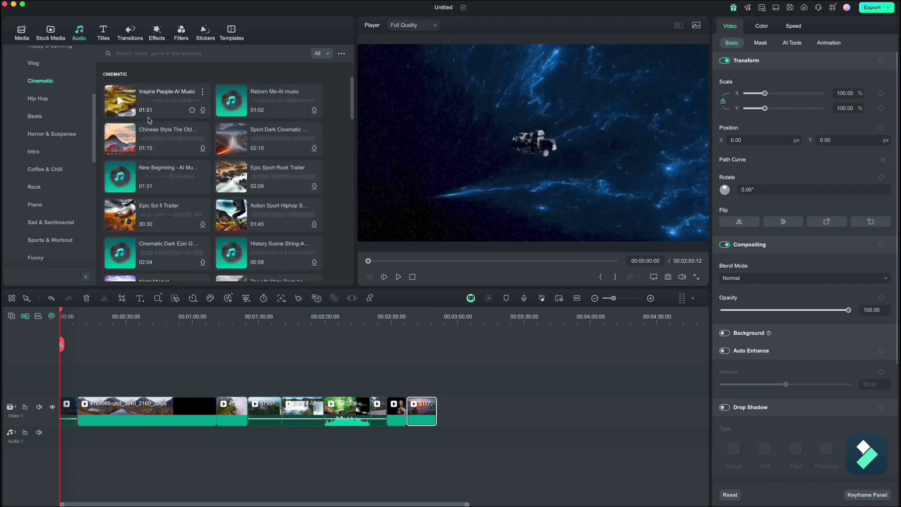
pyautogui.click(120, 178)
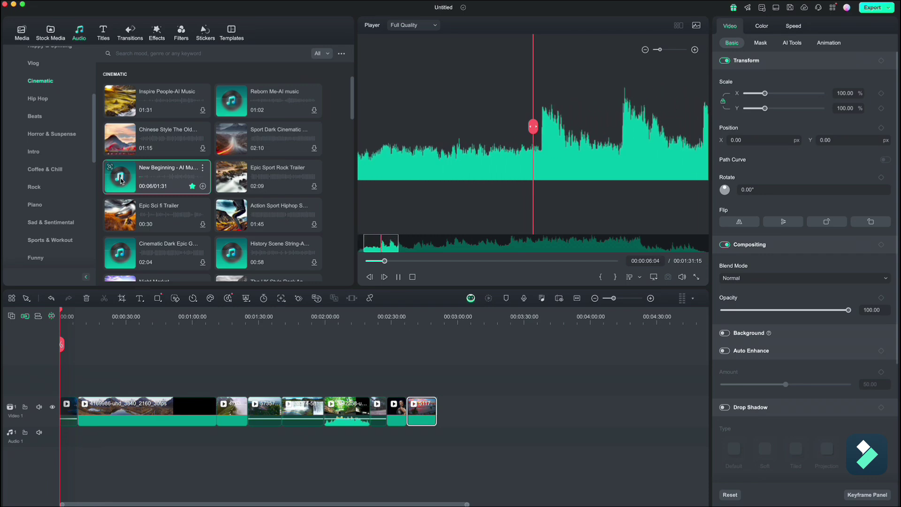
pyautogui.click(120, 180)
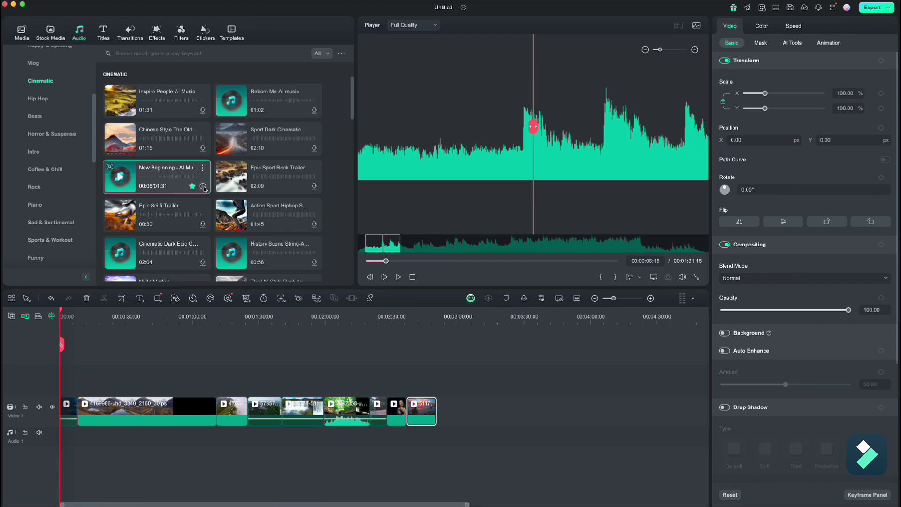
# Add New Beginning - AI Music to the audio track and raise its volume to 1.38 dB.
pyautogui.click(204, 187)
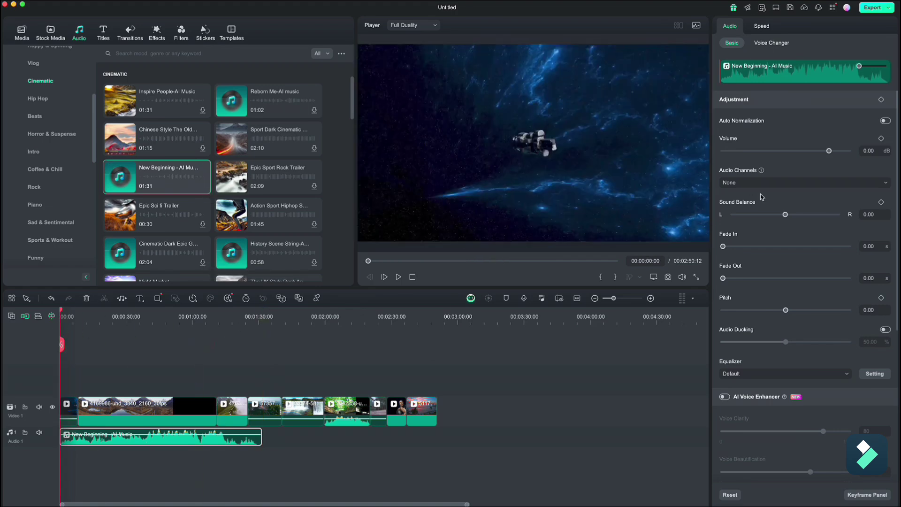
pyautogui.moveTo(830, 152)
pyautogui.mouseDown()
pyautogui.moveTo(816, 150)
pyautogui.moveTo(831, 152)
pyautogui.mouseUp()
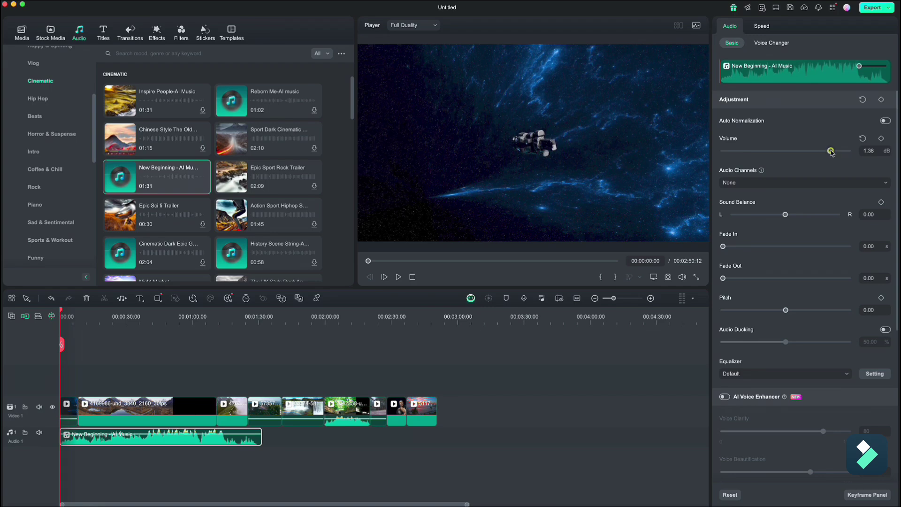
pyautogui.moveTo(725, 248); pyautogui.dragTo(714, 282)
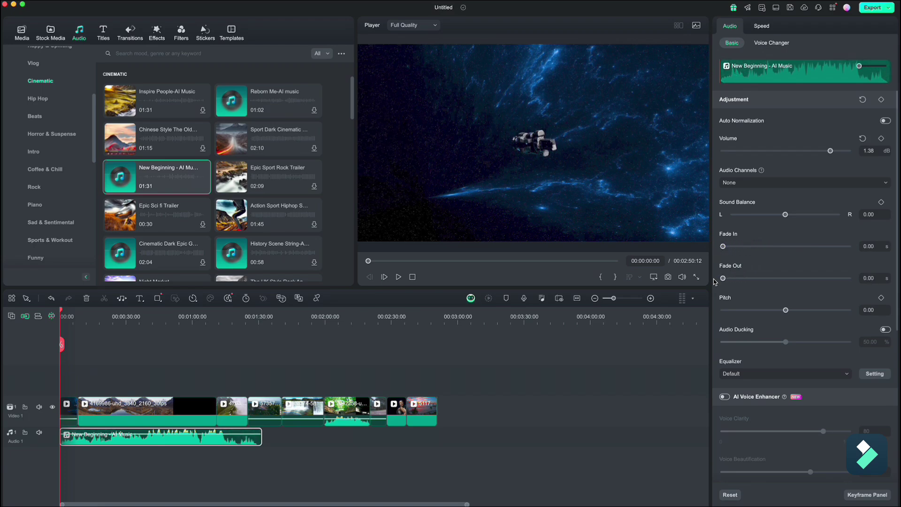
# Split the music at one second, delete the opening piece, and slide the rest to 0:00.
pyautogui.click(650, 299)
pyautogui.click(651, 299)
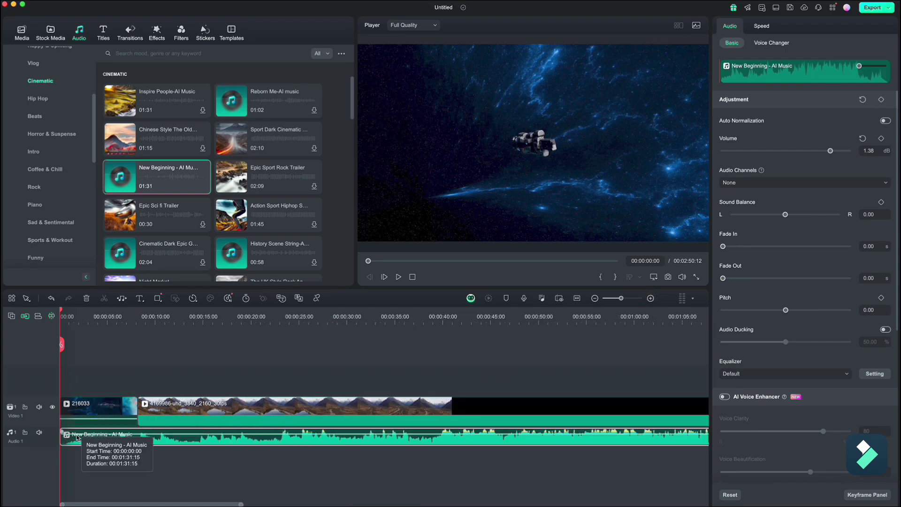
pyautogui.moveTo(62, 312); pyautogui.dragTo(71, 316)
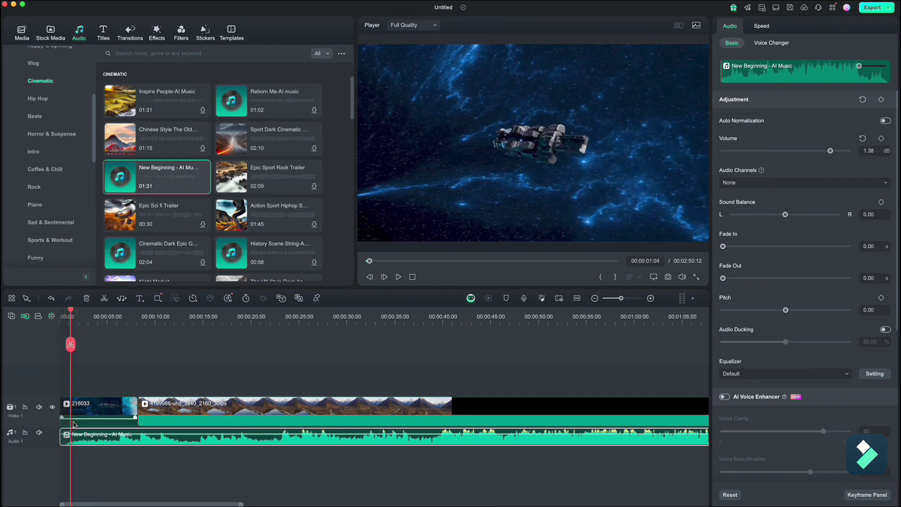
pyautogui.hotkey('ctrl', 'b')
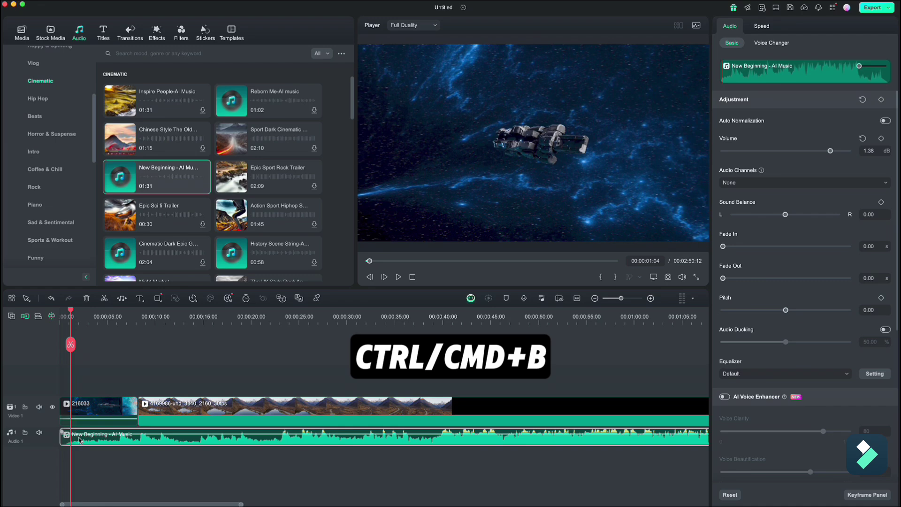
pyautogui.hotkey('ctrl', 'b')
pyautogui.click(66, 444)
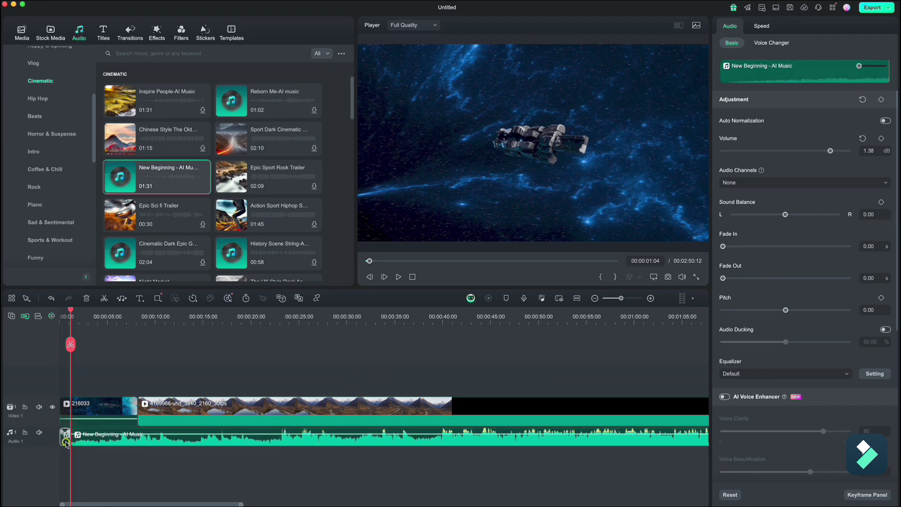
pyautogui.press('Delete')
pyautogui.click(96, 441)
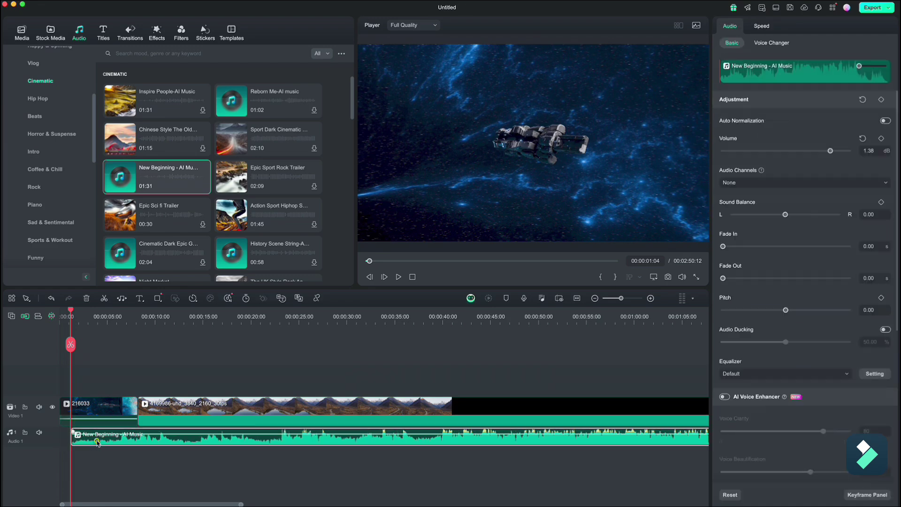
pyautogui.moveTo(93, 443); pyautogui.dragTo(82, 444)
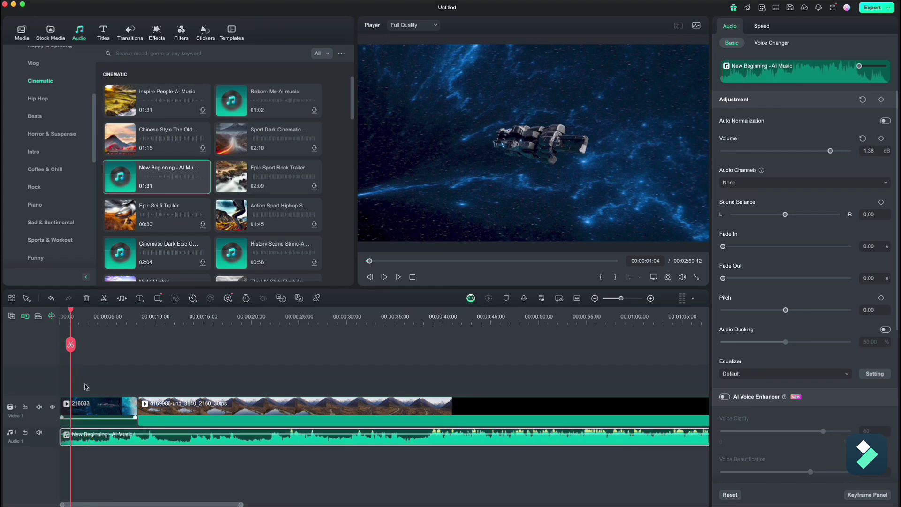
pyautogui.moveTo(69, 313); pyautogui.dragTo(63, 313)
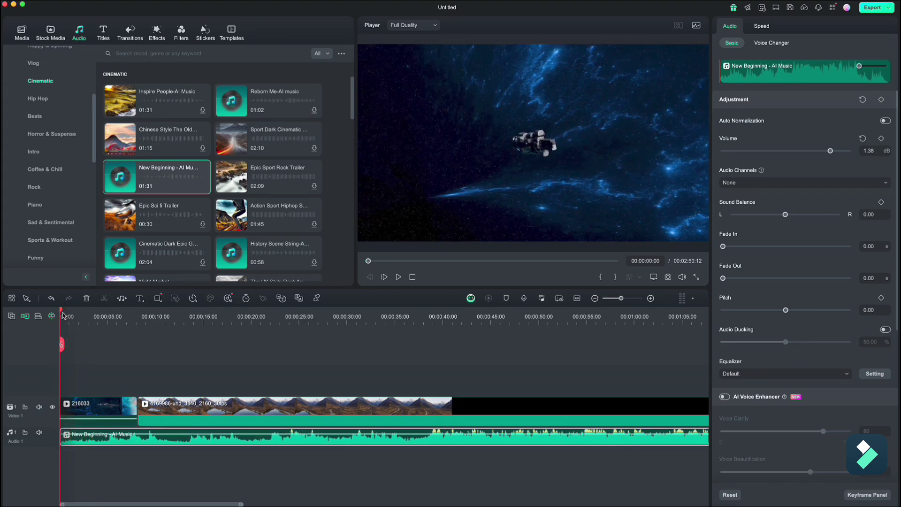
# Cut space clip 216033 at about five seconds and delete its tail so the mountain-lake clip follows.
pyautogui.press('space')
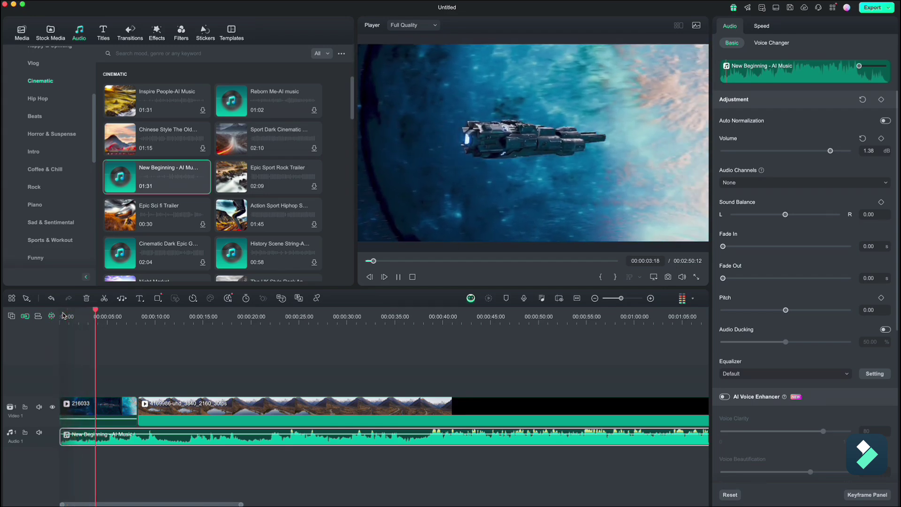
pyautogui.press('space')
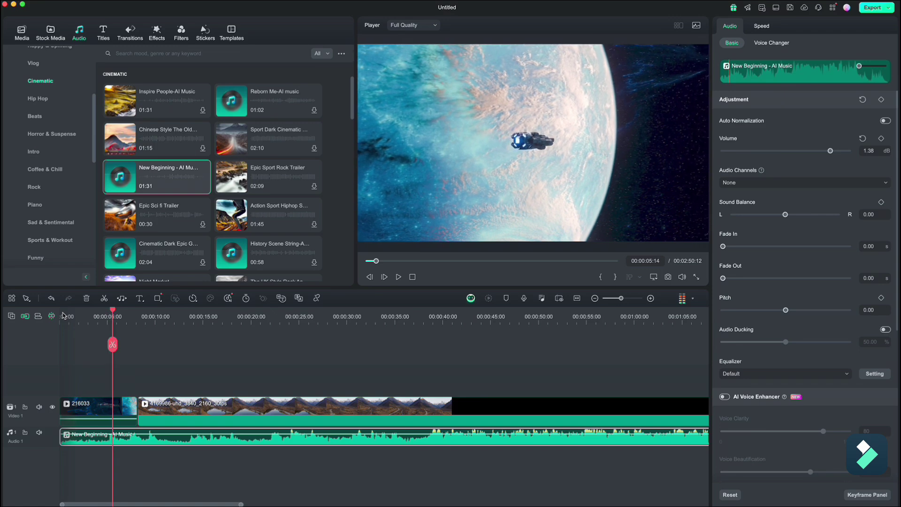
pyautogui.moveTo(112, 312); pyautogui.dragTo(108, 315)
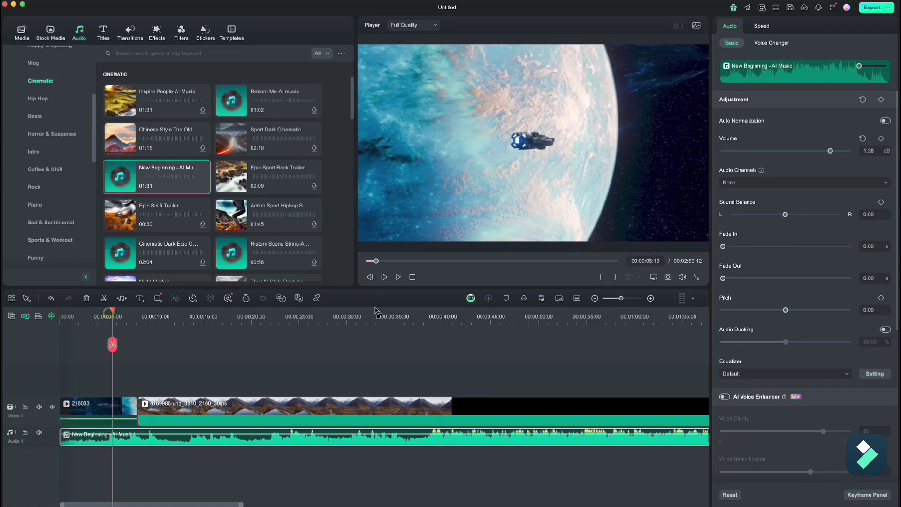
pyautogui.click(652, 300)
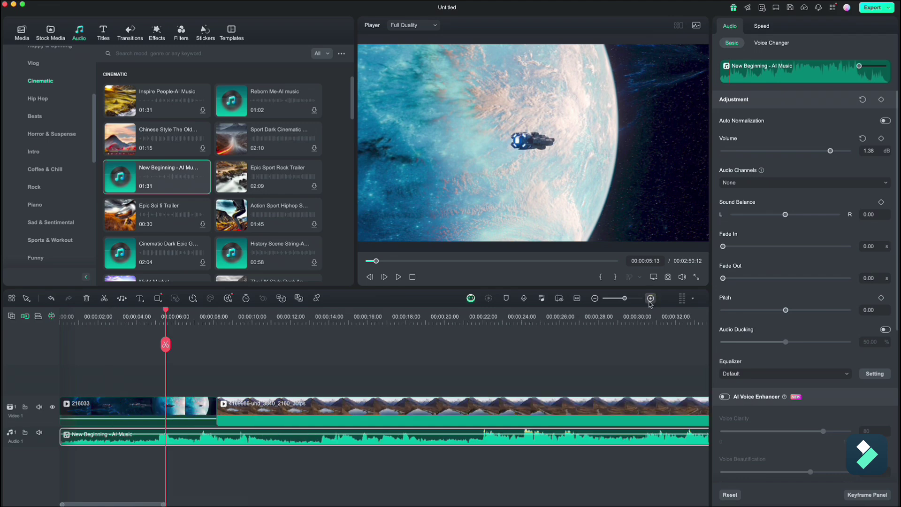
pyautogui.moveTo(169, 313)
pyautogui.mouseDown()
pyautogui.moveTo(150, 315)
pyautogui.moveTo(162, 321)
pyautogui.mouseUp()
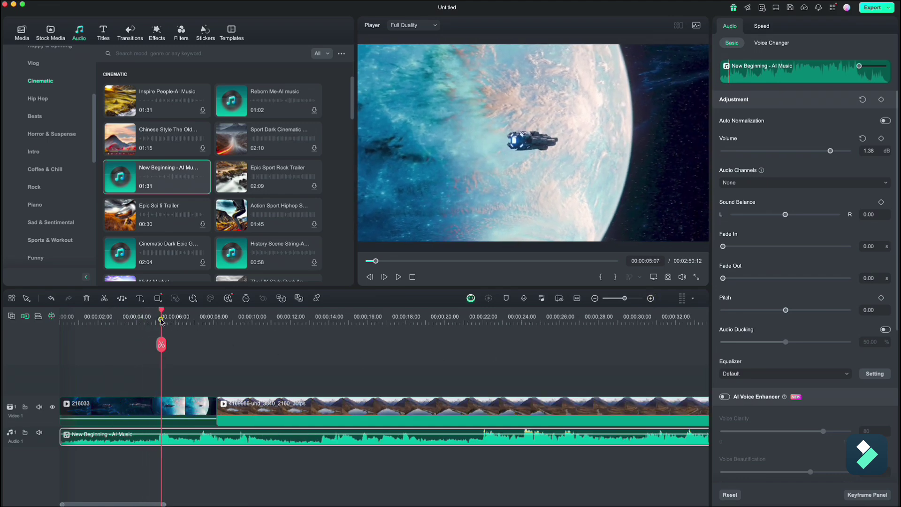
pyautogui.click(175, 405)
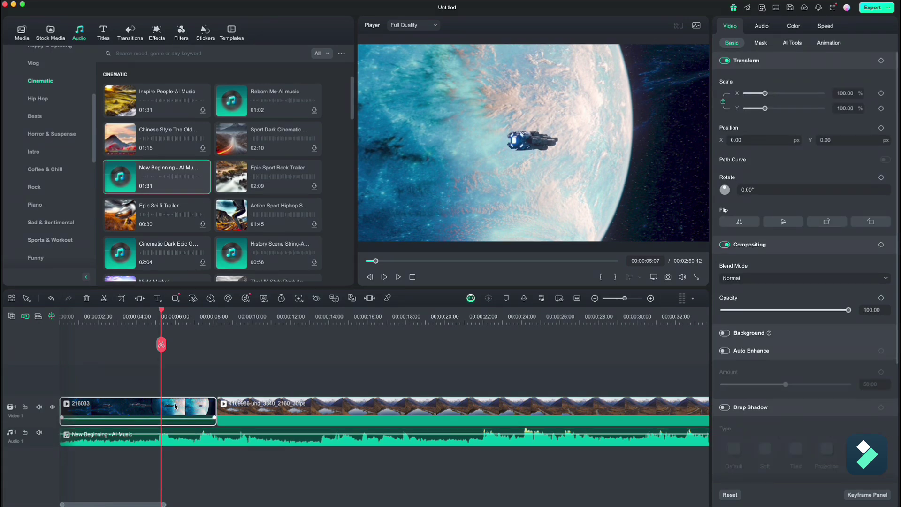
pyautogui.press('super+b')
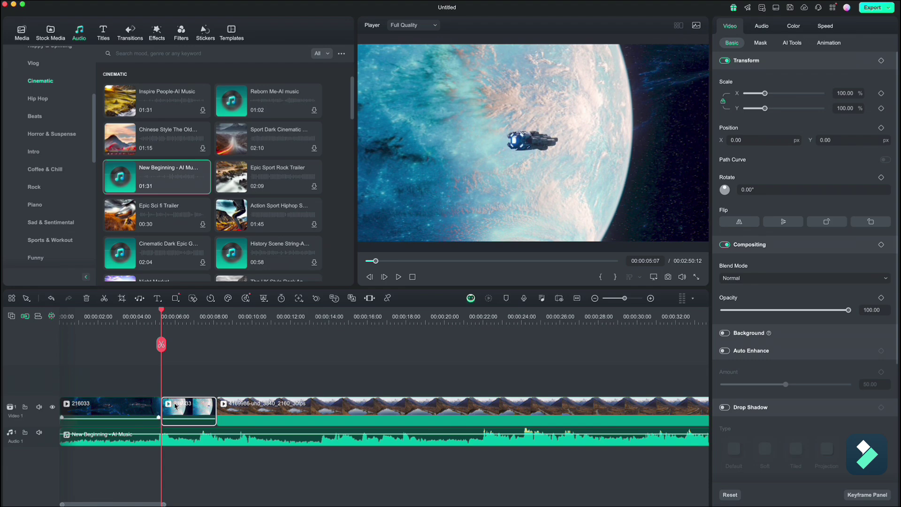
pyautogui.press('Delete')
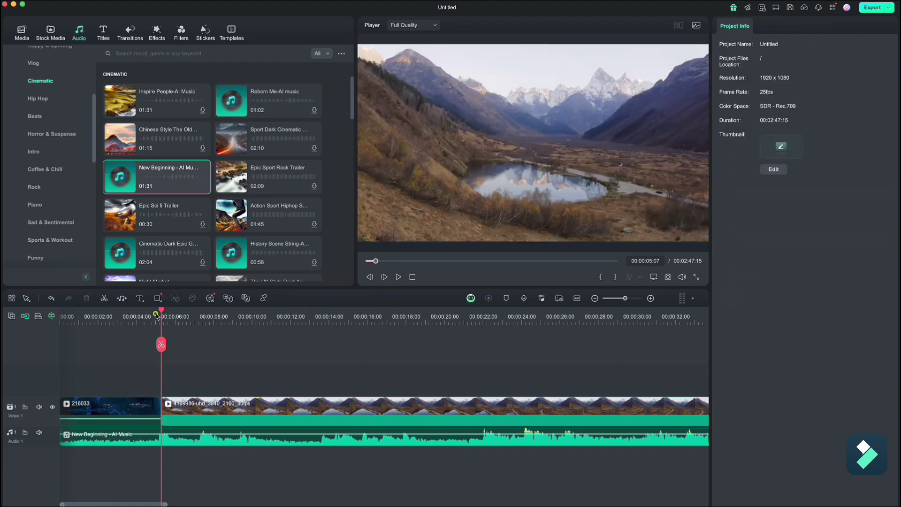
pyautogui.moveTo(156, 315); pyautogui.dragTo(135, 319)
pyautogui.click(399, 278)
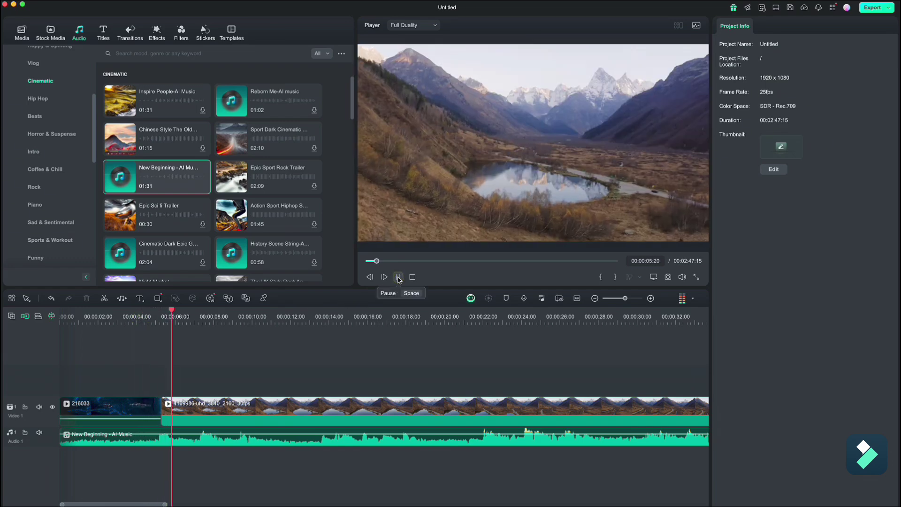
pyautogui.click(399, 277)
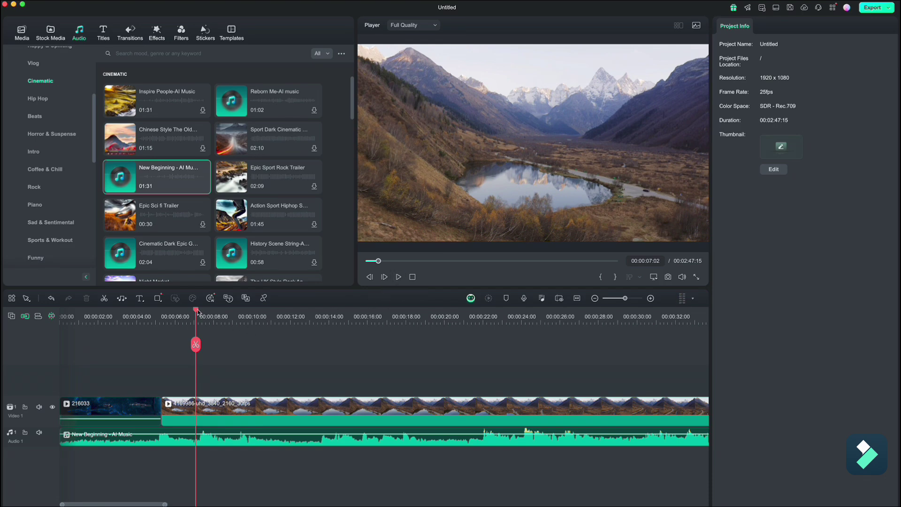
# Trim the mountain clip to end at 7:12 and the following clip to end at 9:10.
pyautogui.moveTo(197, 312)
pyautogui.mouseDown()
pyautogui.moveTo(161, 312)
pyautogui.moveTo(243, 321)
pyautogui.moveTo(203, 325)
pyautogui.mouseUp()
pyautogui.press('space')
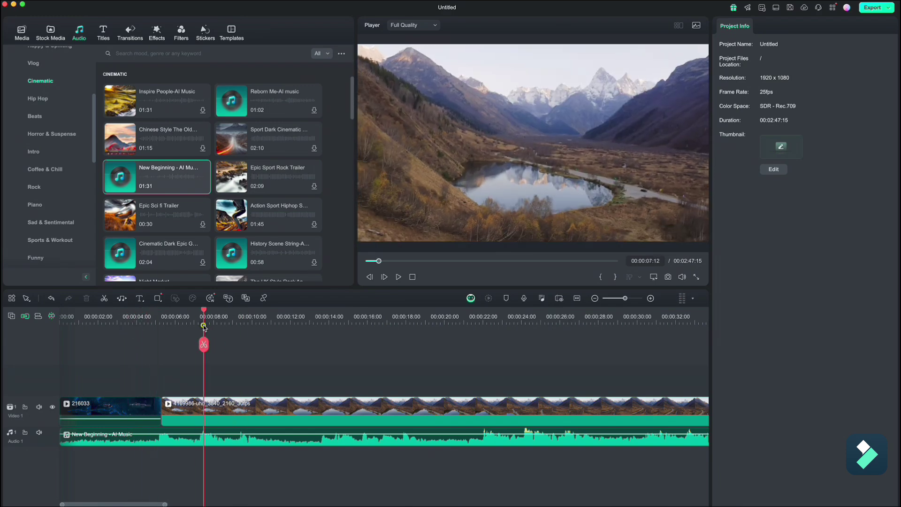
pyautogui.click(203, 344)
pyautogui.press('Delete')
pyautogui.click(231, 315)
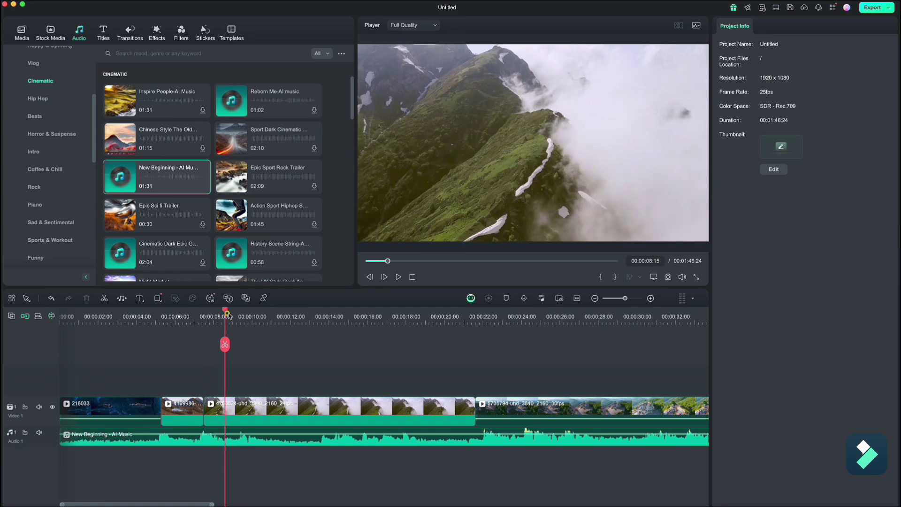
pyautogui.moveTo(230, 315); pyautogui.dragTo(363, 314)
pyautogui.click(240, 345)
pyautogui.click(274, 413)
pyautogui.press('Delete')
# Trim clip 5735794 and the waterfall clip at the playhead, and remove the clip after the train shot.
pyautogui.click(346, 411)
pyautogui.hotkey('alt', ']')
pyautogui.click(392, 406)
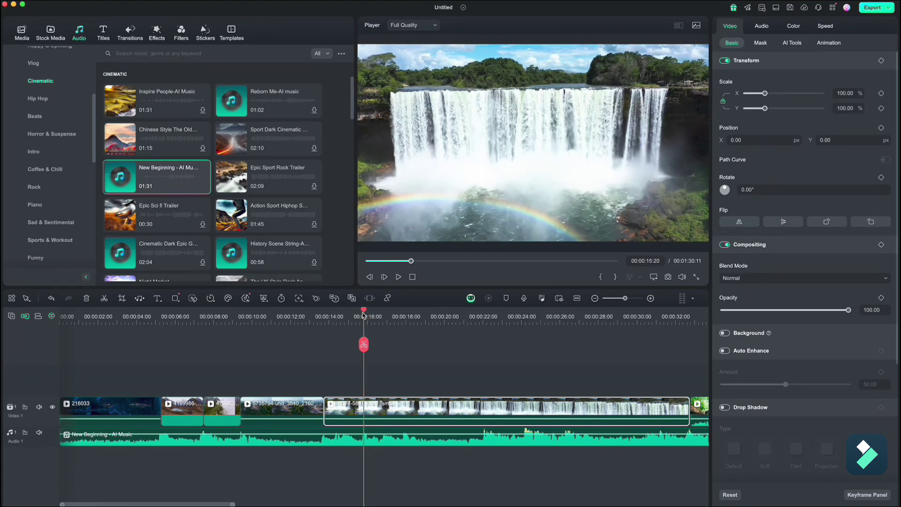
pyautogui.hotkey('alt', ']')
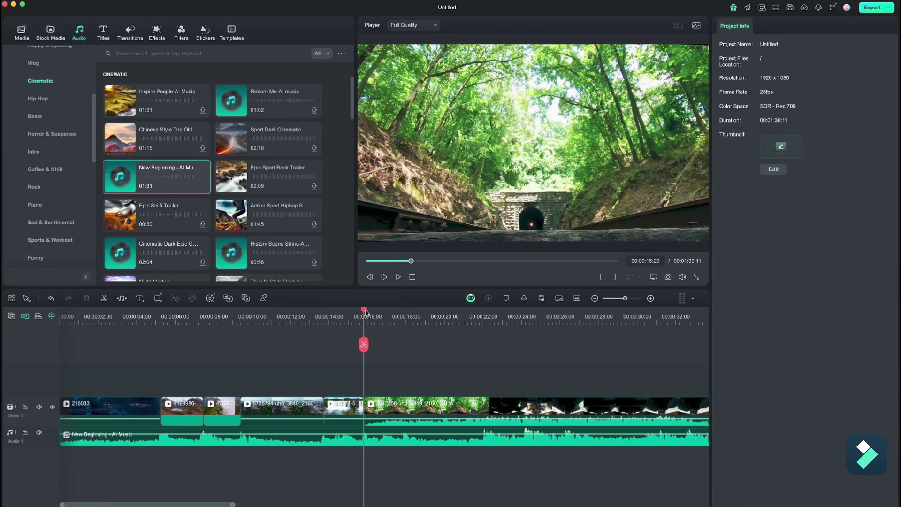
pyautogui.moveTo(366, 311); pyautogui.dragTo(453, 327)
pyautogui.click(474, 412)
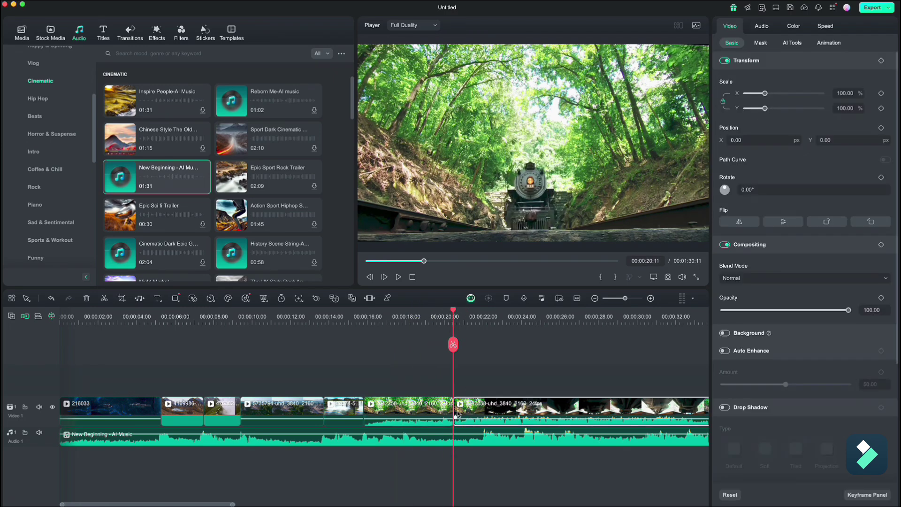
pyautogui.press('Delete')
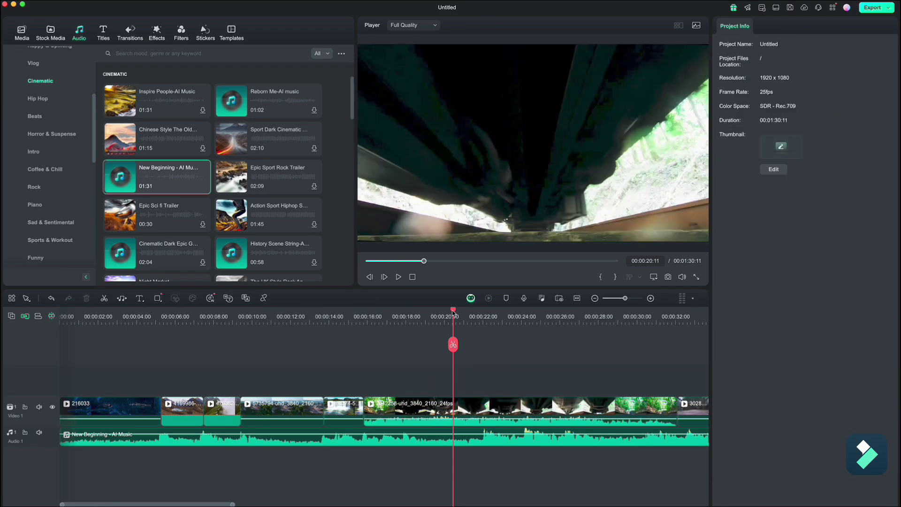
# Trim the train clip to end at 17:23 and clip 3028396 to end at 19:19.
pyautogui.moveTo(453, 311); pyautogui.dragTo(353, 331)
pyautogui.press('space')
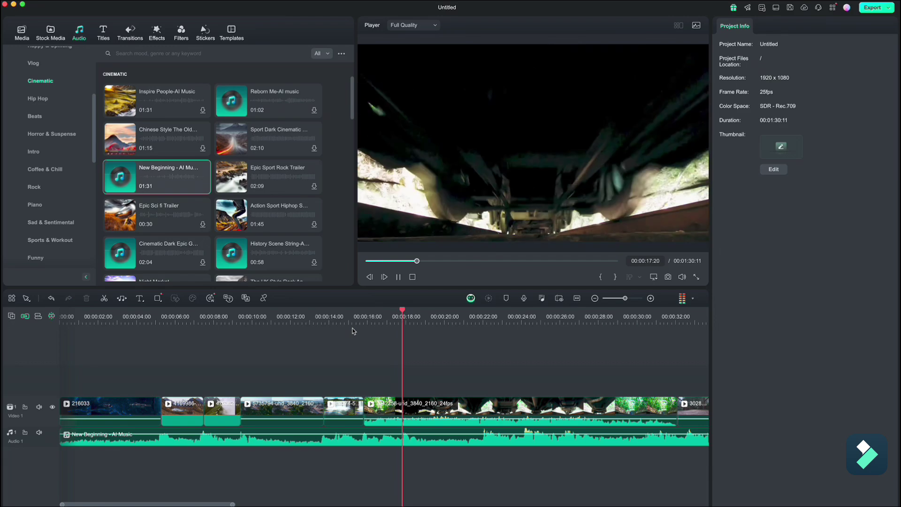
pyautogui.press('space')
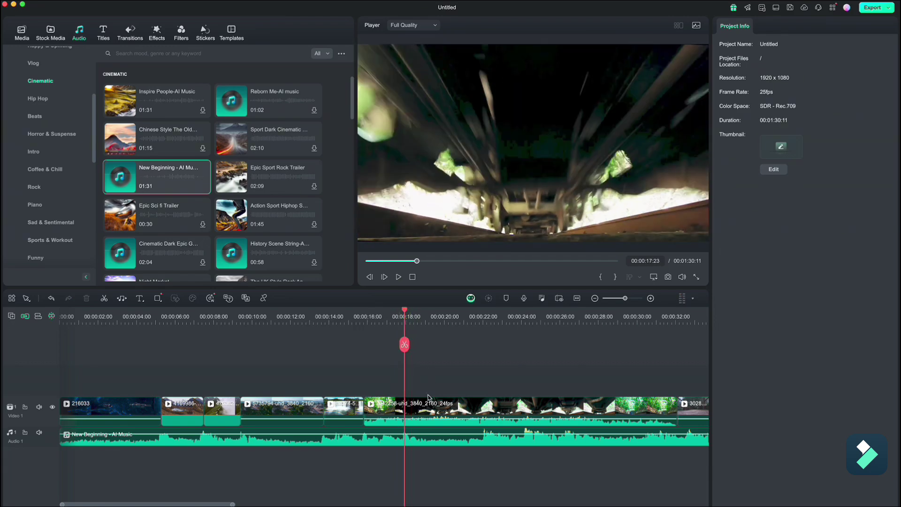
pyautogui.click(427, 412)
pyautogui.hotkey('alt', ']')
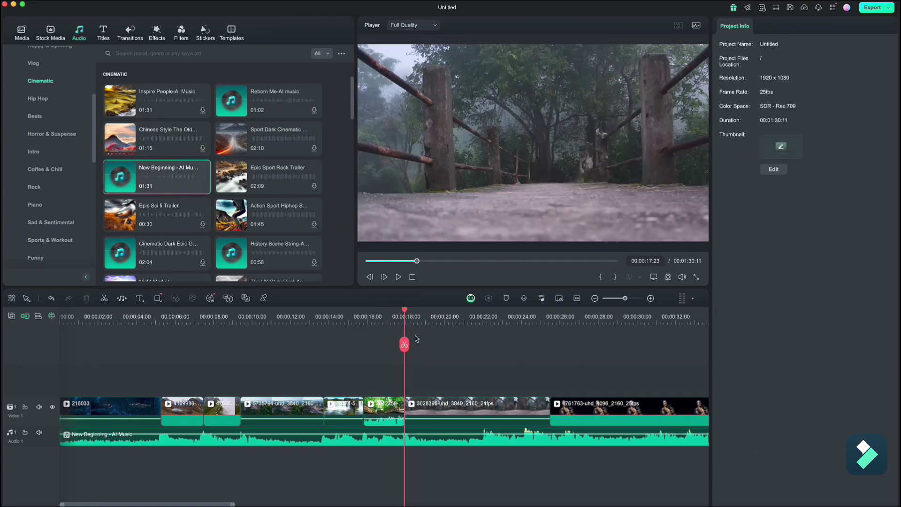
pyautogui.moveTo(406, 316)
pyautogui.mouseDown()
pyautogui.moveTo(474, 328)
pyautogui.moveTo(406, 333)
pyautogui.mouseUp()
pyautogui.click(493, 408)
pyautogui.hotkey('alt', ']')
# Cut clip 3028396 at 20:24 and the boxer clip at 24:05, deleting the leftovers.
pyautogui.press('space')
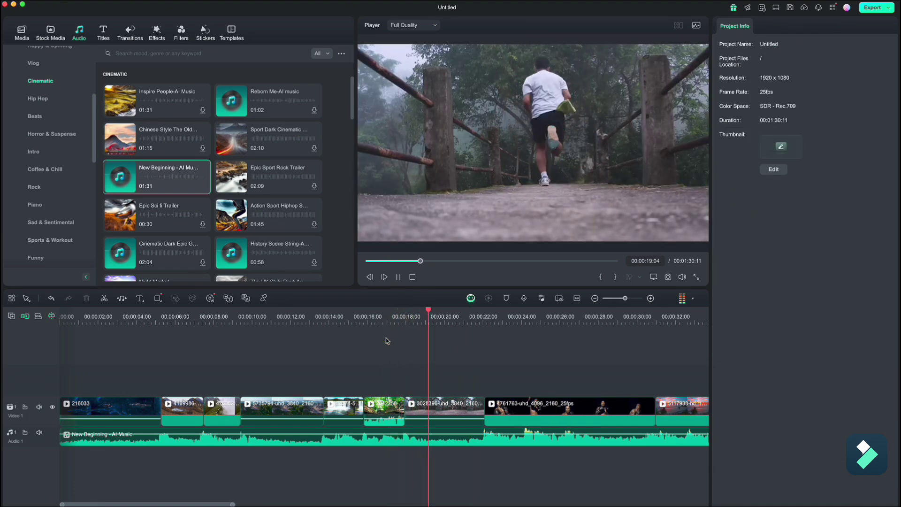
pyautogui.press('space')
pyautogui.click(450, 408)
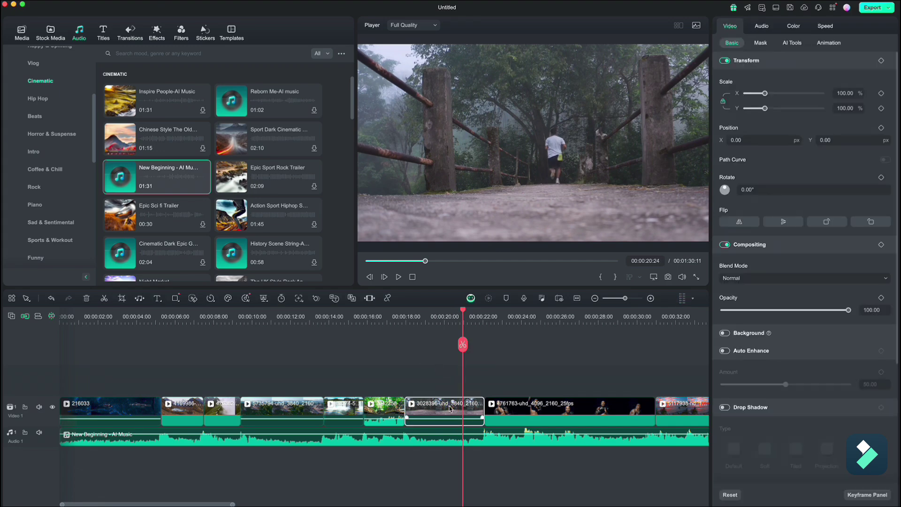
pyautogui.press('super+b')
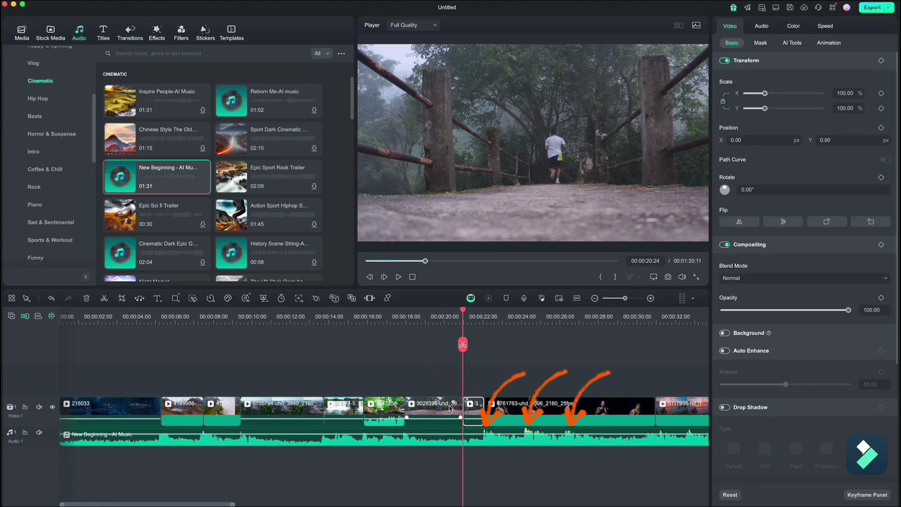
pyautogui.press('Delete')
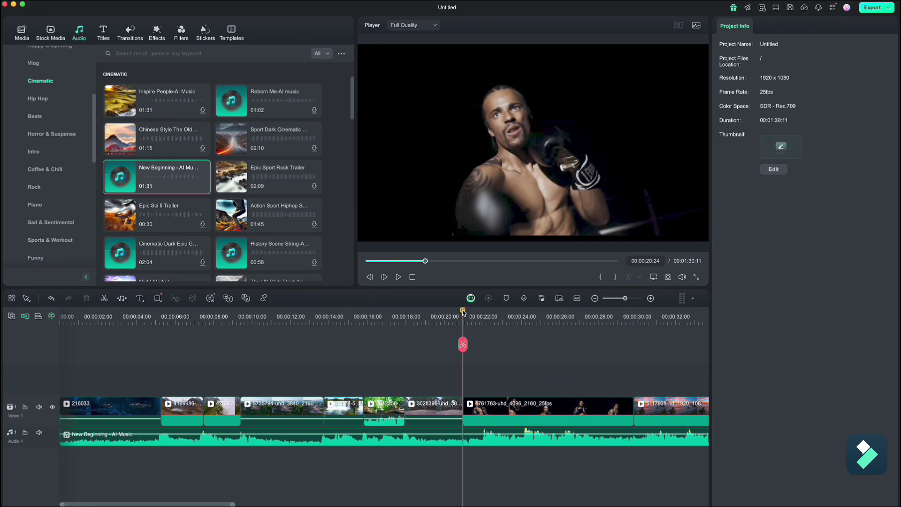
pyautogui.moveTo(463, 312); pyautogui.dragTo(522, 310)
pyautogui.press('super+b')
pyautogui.press('Delete')
pyautogui.press('space')
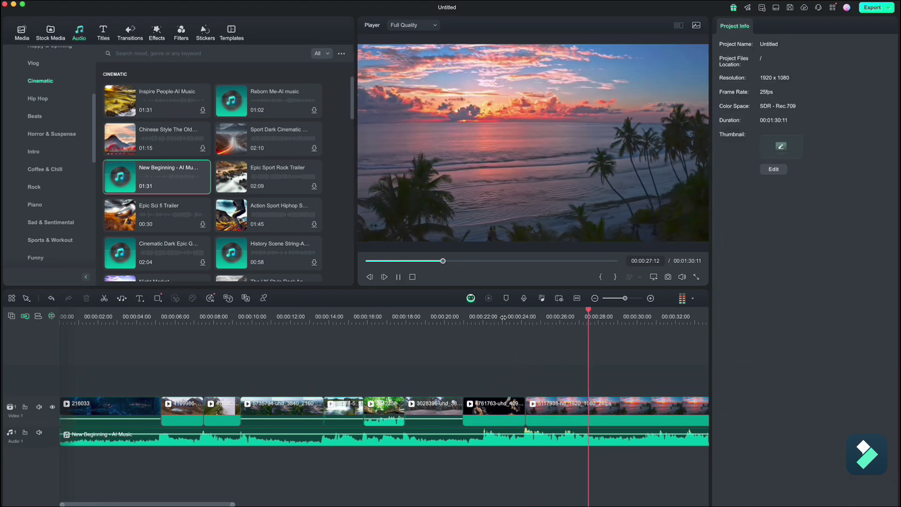
pyautogui.press('space')
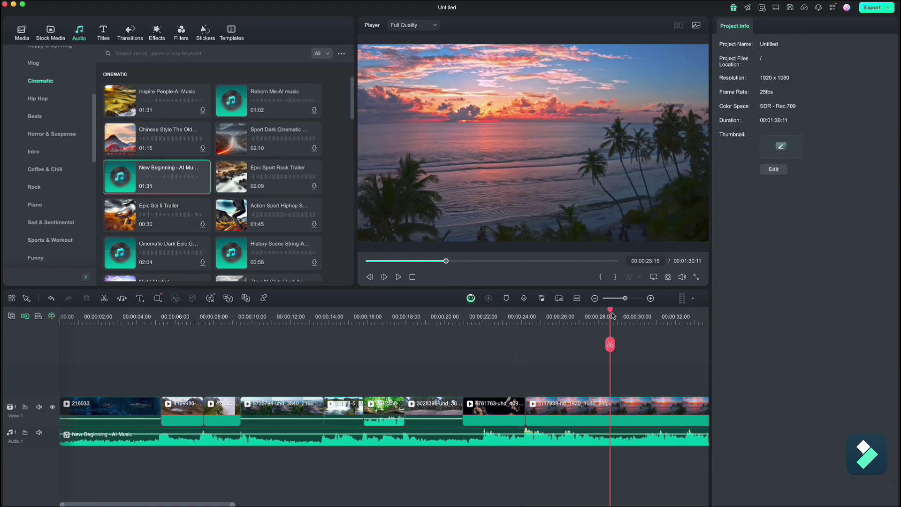
# Split the beach sunset clip at 29:00 and delete its trailing part.
pyautogui.moveTo(611, 314); pyautogui.dragTo(618, 315)
pyautogui.click(639, 406)
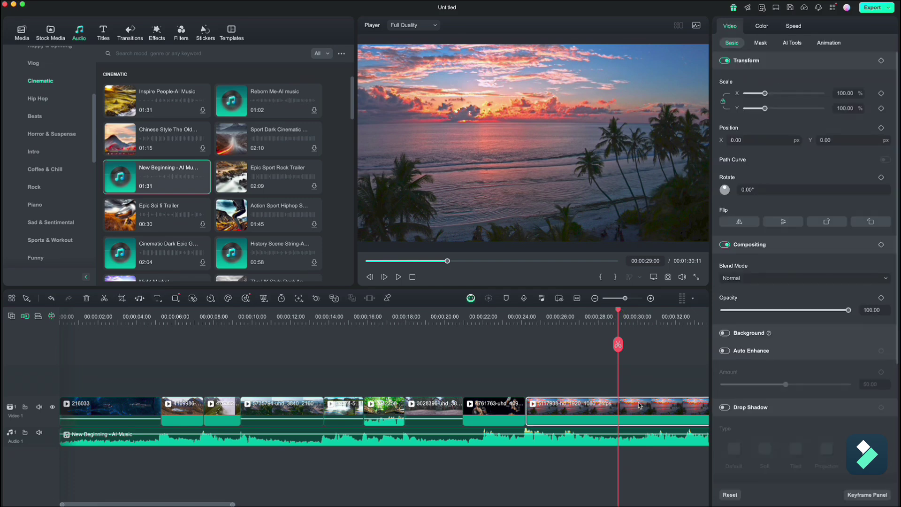
pyautogui.press('super+b')
pyautogui.press('Delete')
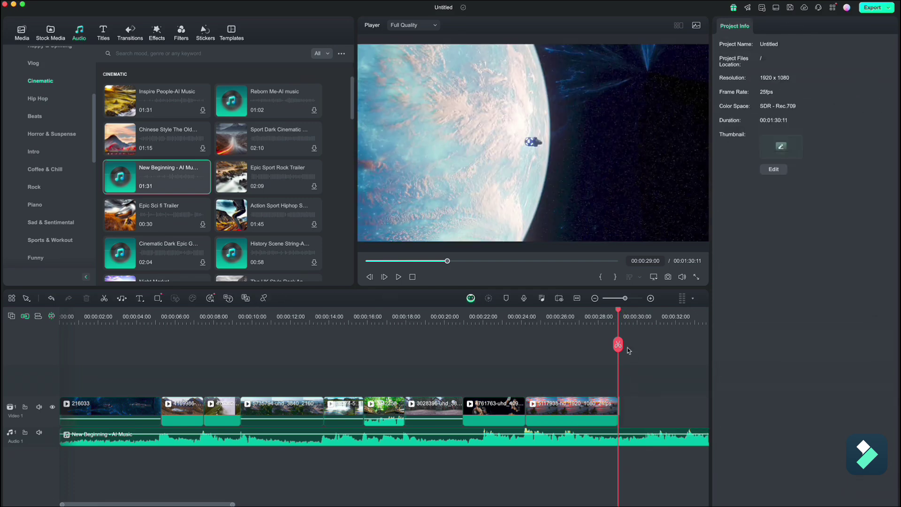
# Search sound effects for 'spaceship' and preview the Spaceship Flyby and Spaceship Whoosh sounds.
pyautogui.moveTo(618, 314); pyautogui.dragTo(48, 330)
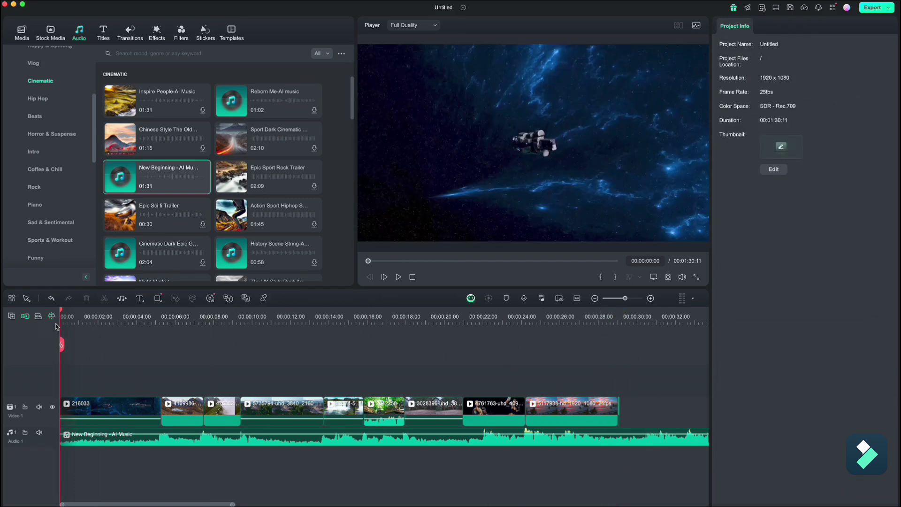
pyautogui.moveTo(94, 147); pyautogui.dragTo(95, 100)
pyautogui.click(27, 145)
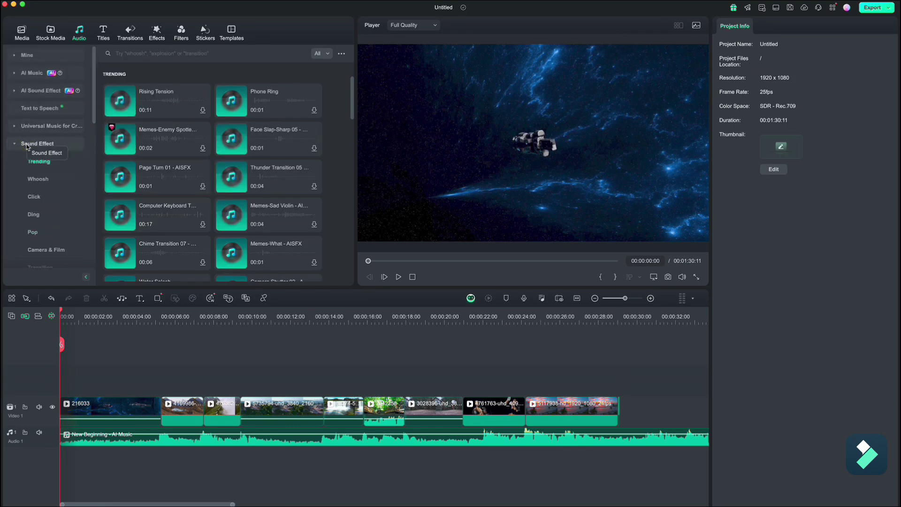
pyautogui.moveTo(112, 146)
pyautogui.click(155, 53)
pyautogui.write('spaceship')
pyautogui.press('Return')
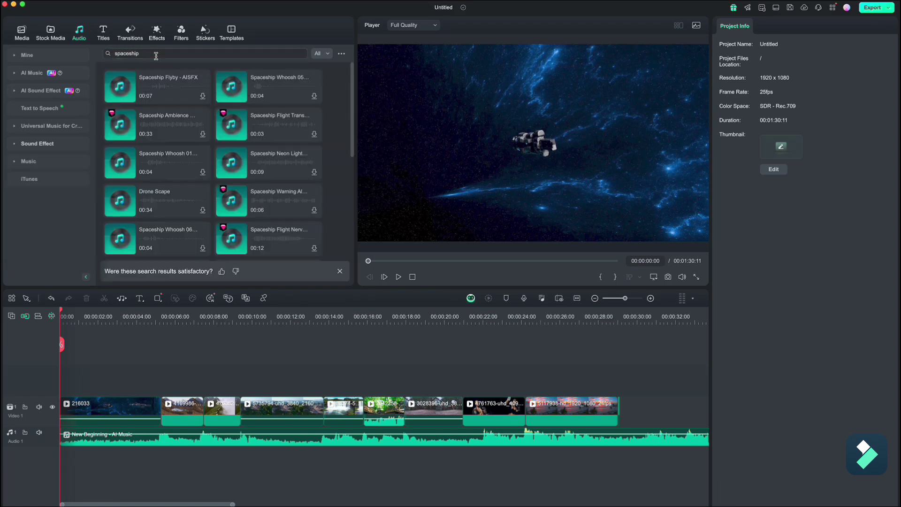
pyautogui.click(120, 87)
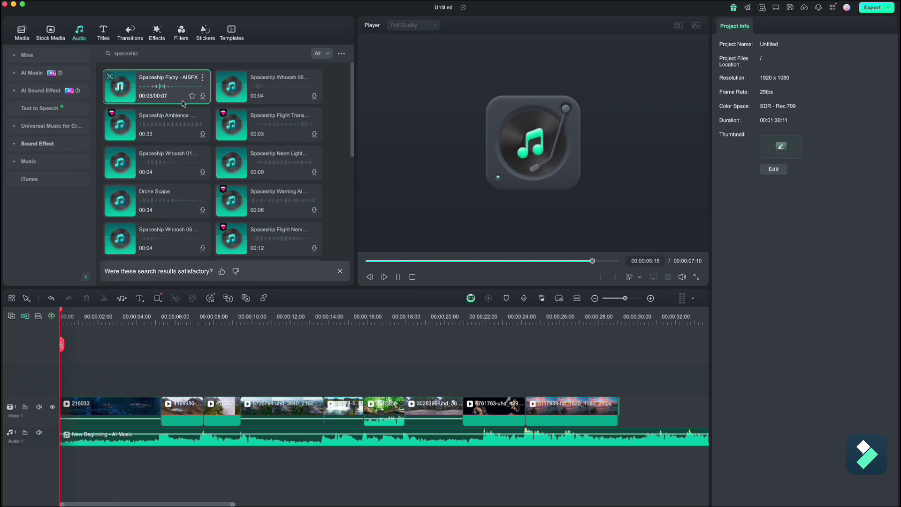
pyautogui.click(232, 89)
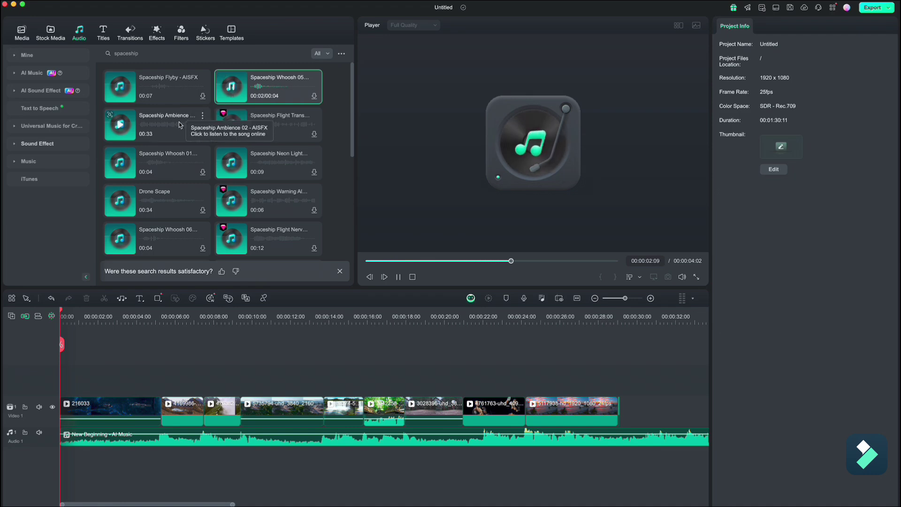
pyautogui.click(233, 126)
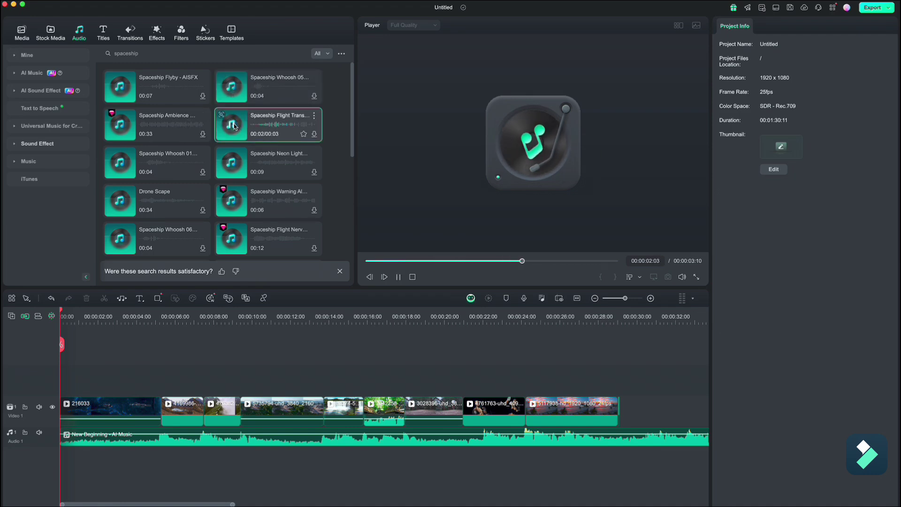
# Search 'spaceship flyby' and preview Spaceship Flyby - AISFX and Spaceship Slow Flyby.
pyautogui.click(160, 55)
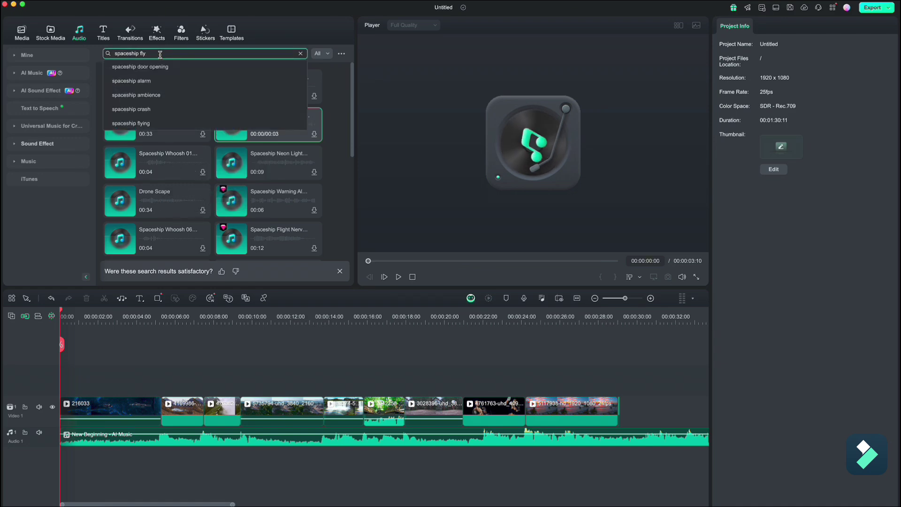
pyautogui.press('Return')
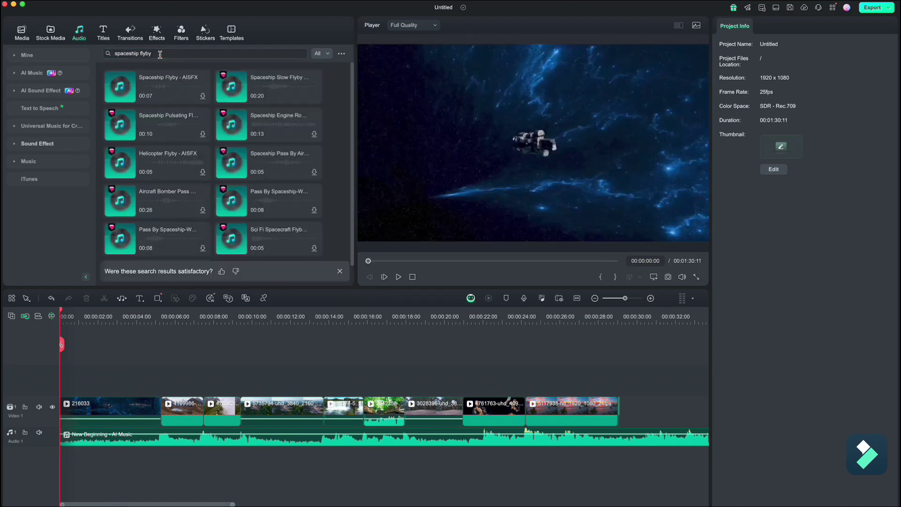
pyautogui.click(121, 88)
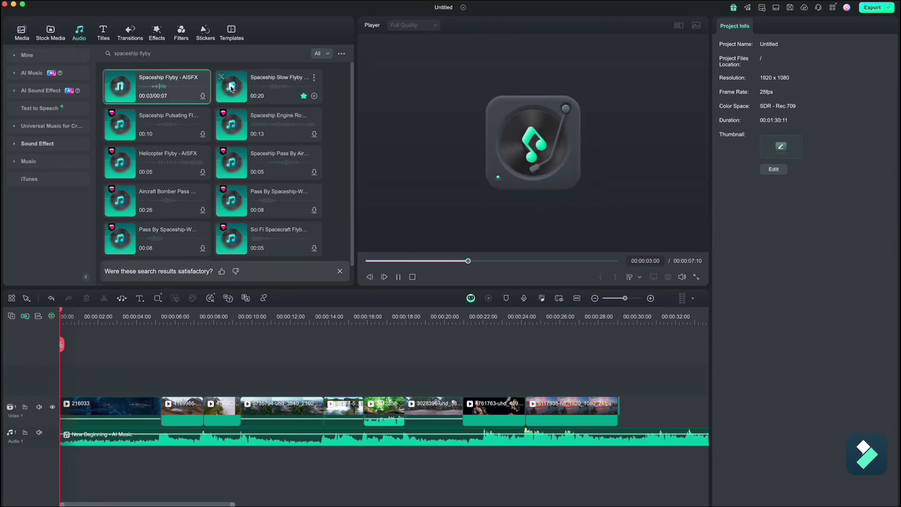
pyautogui.click(231, 88)
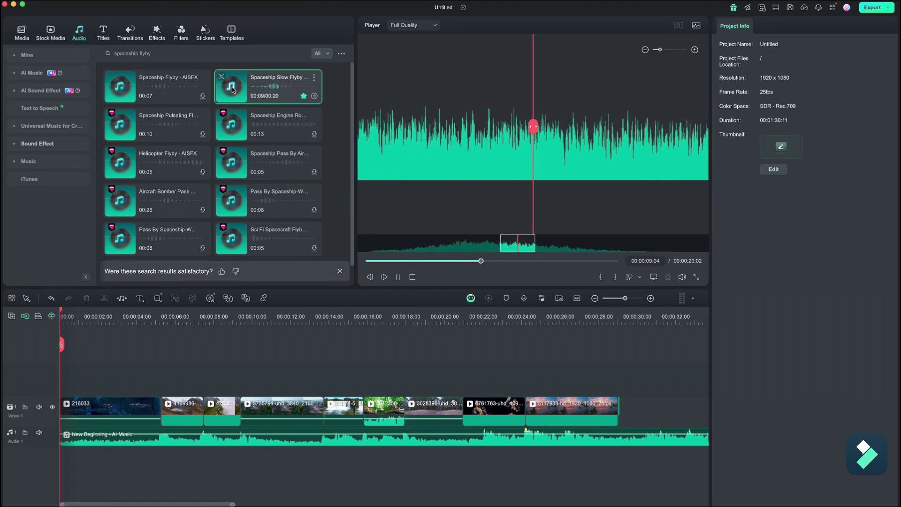
pyautogui.click(232, 88)
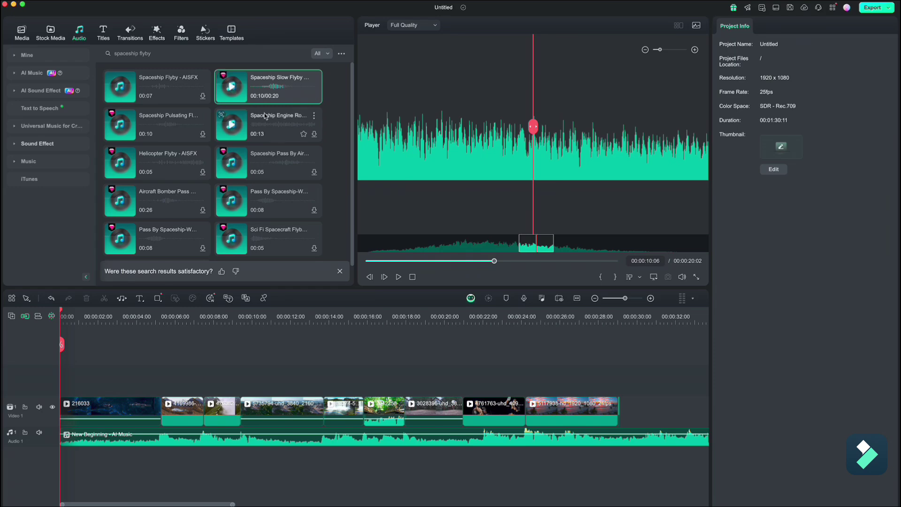
# Add Spaceship Slow Flyby, cut away its part before 00:00:03:04, and slide the rest to the start.
pyautogui.click(314, 96)
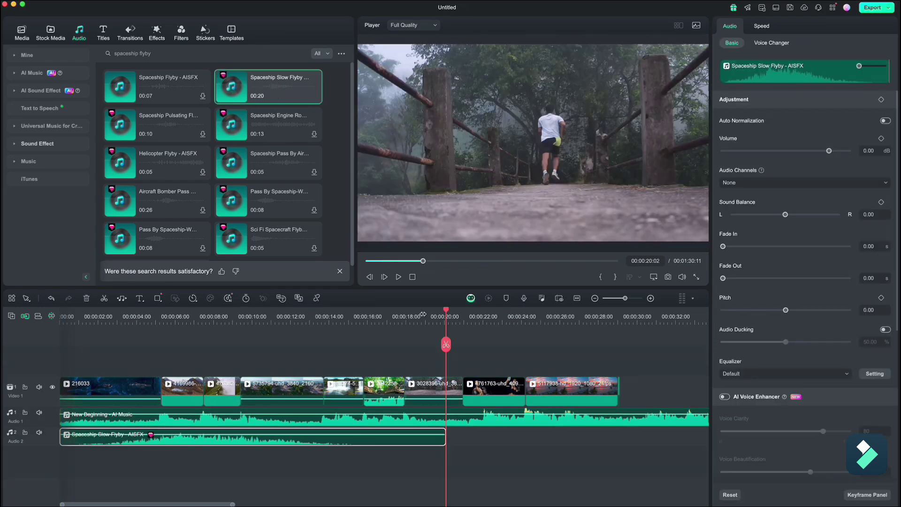
pyautogui.moveTo(445, 311); pyautogui.dragTo(92, 312)
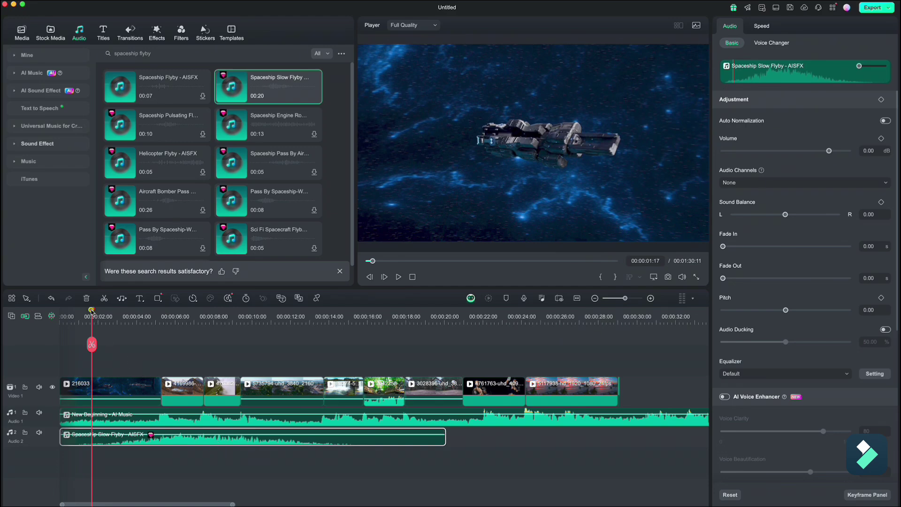
pyautogui.moveTo(92, 311); pyautogui.dragTo(120, 313)
pyautogui.press('super+b')
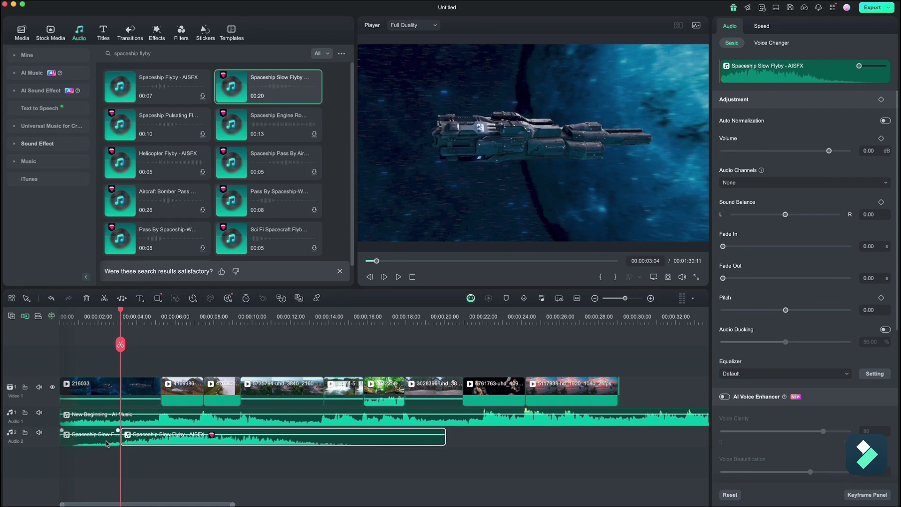
pyautogui.click(107, 443)
pyautogui.press('Delete')
pyautogui.moveTo(187, 443); pyautogui.dragTo(127, 442)
# Cut the flyby sound where the lake shot begins, about 00:00:05, and delete its tail.
pyautogui.moveTo(117, 323); pyautogui.dragTo(60, 325)
pyautogui.press('space')
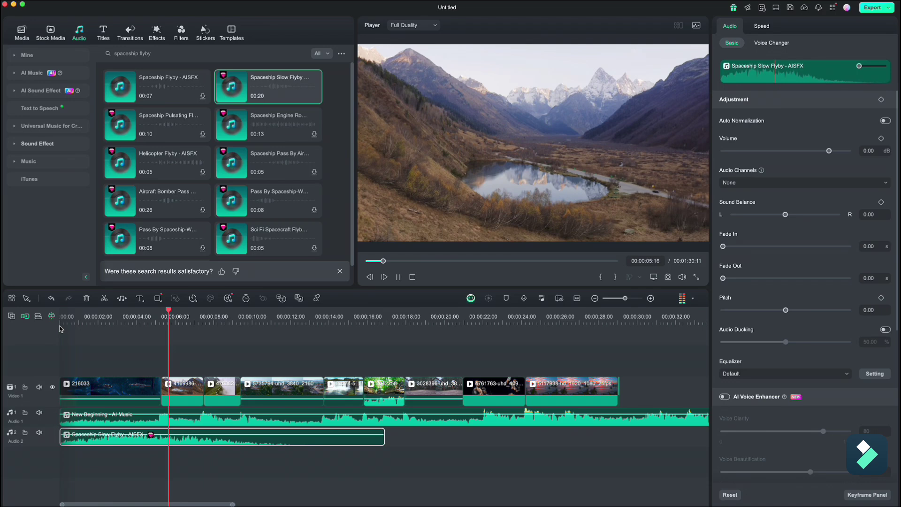
pyautogui.press('space')
pyautogui.moveTo(174, 315)
pyautogui.mouseDown()
pyautogui.moveTo(145, 319)
pyautogui.moveTo(158, 321)
pyautogui.mouseUp()
pyautogui.click(162, 344)
pyautogui.press('Delete')
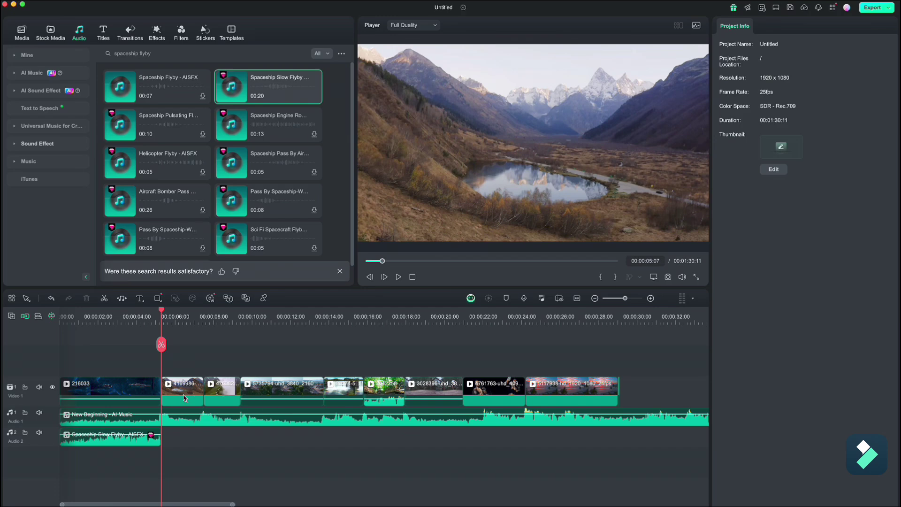
# Search sound effects for 'wind', preview Light Wind - AISFX, and add it to the timeline.
pyautogui.click(125, 51)
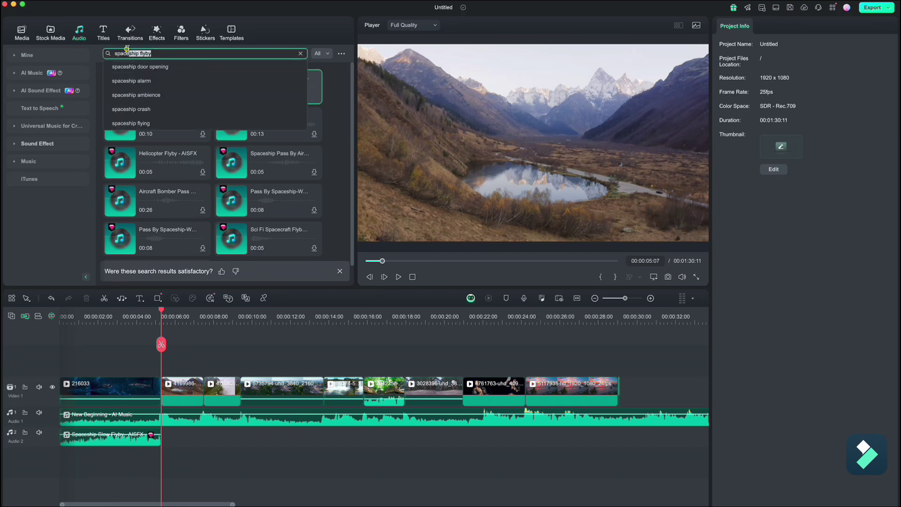
pyautogui.press('Return')
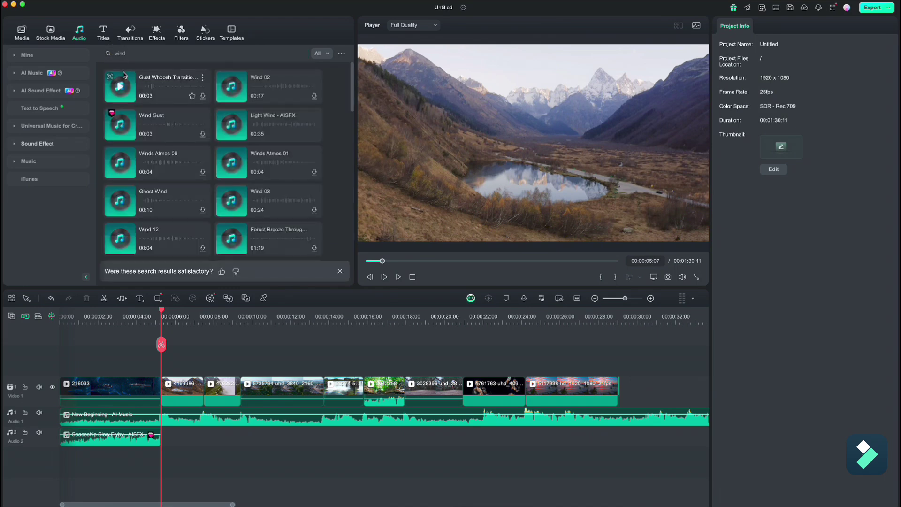
pyautogui.click(232, 127)
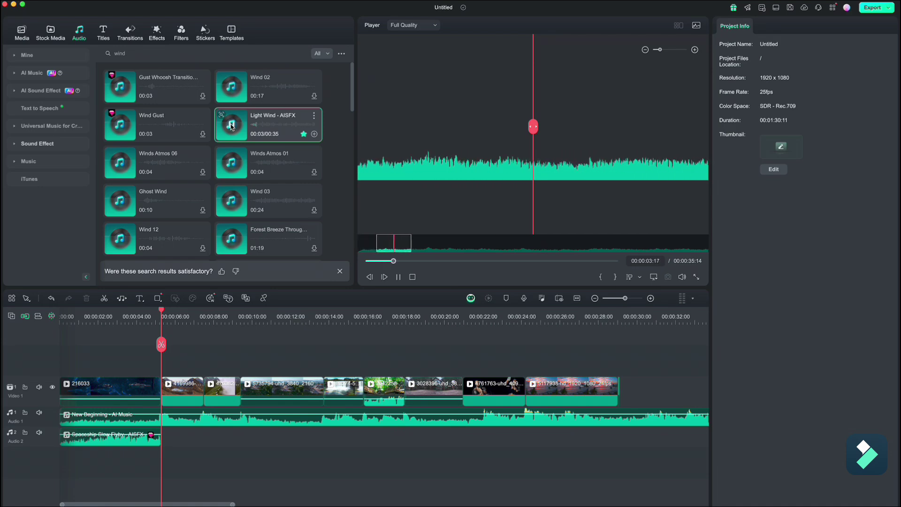
pyautogui.click(232, 127)
pyautogui.click(314, 135)
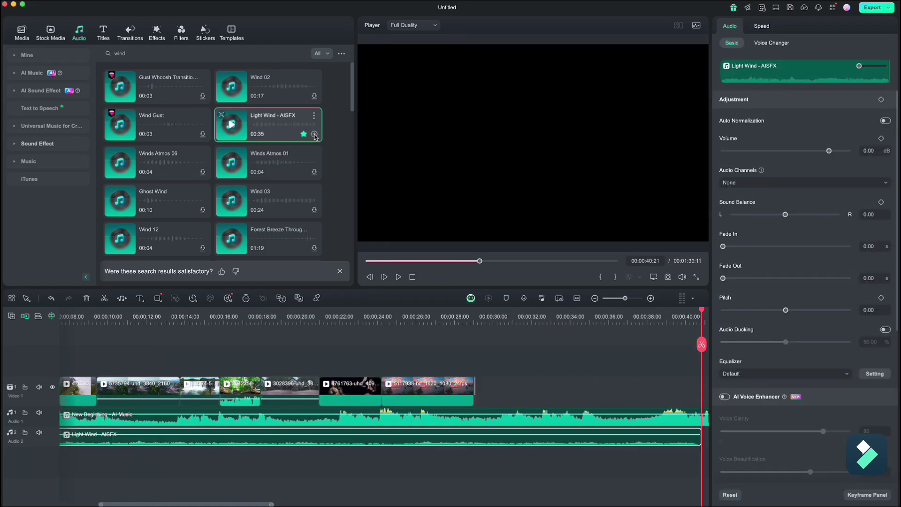
# Delete Light Wind's unwanted left piece, slide it after the flyby, and trim its end near 00:00:13.
pyautogui.moveTo(702, 313); pyautogui.dragTo(241, 361)
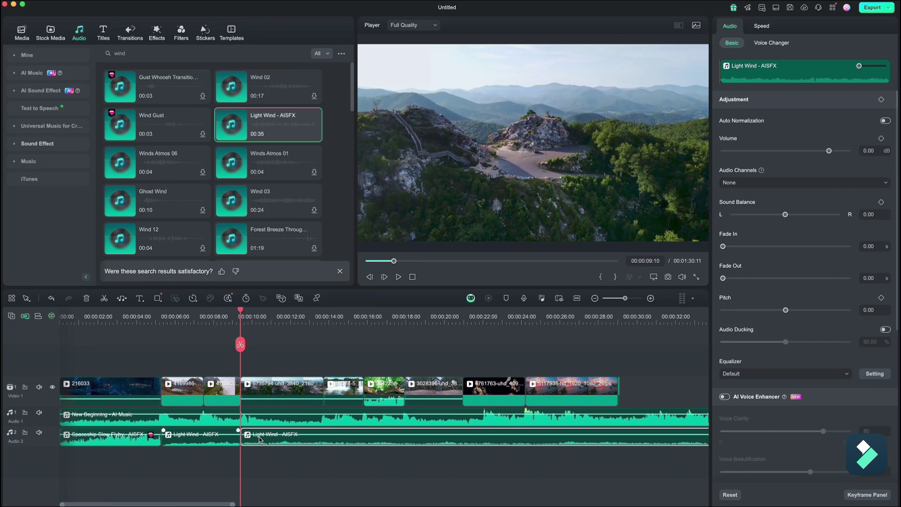
pyautogui.click(227, 442)
pyautogui.press('Delete')
pyautogui.moveTo(278, 440); pyautogui.dragTo(201, 441)
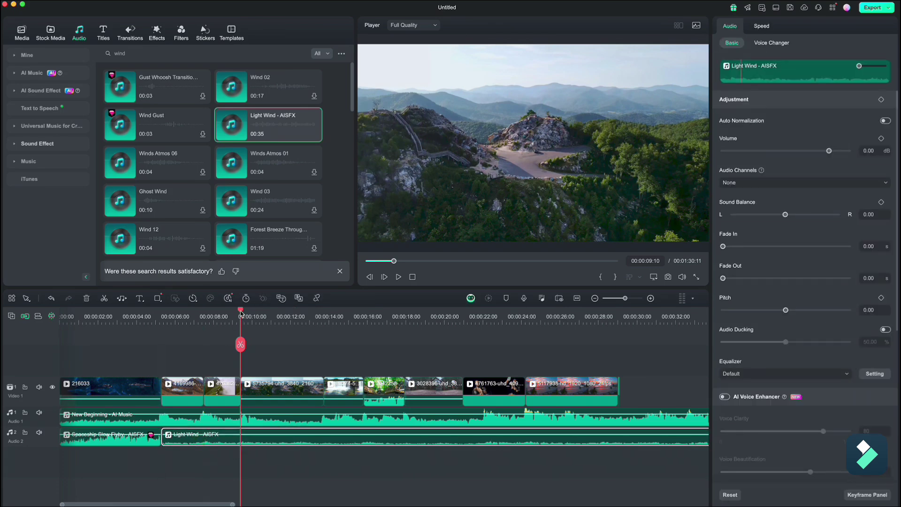
pyautogui.moveTo(240, 311); pyautogui.dragTo(322, 359)
pyautogui.hotkey('alt', ']')
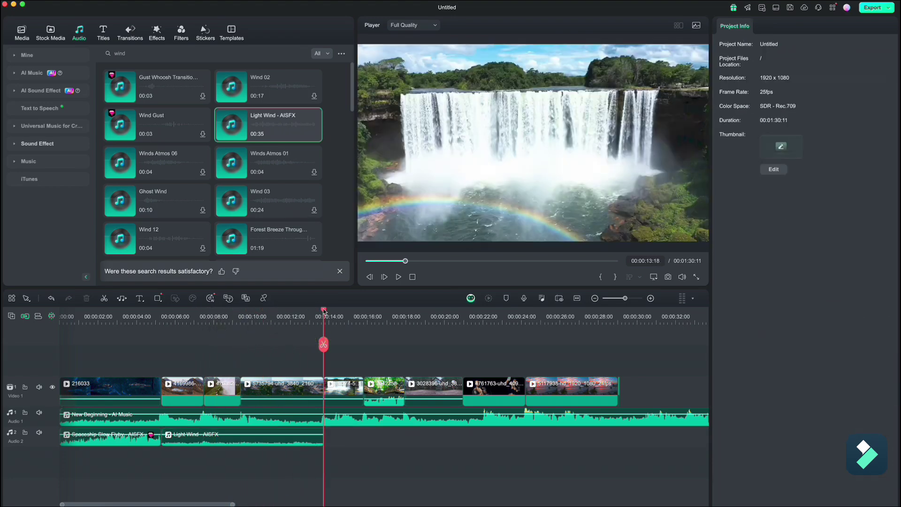
# Raise the Light Wind clip's volume to 14.26 dB and play back to check it.
pyautogui.moveTo(323, 311); pyautogui.dragTo(148, 345)
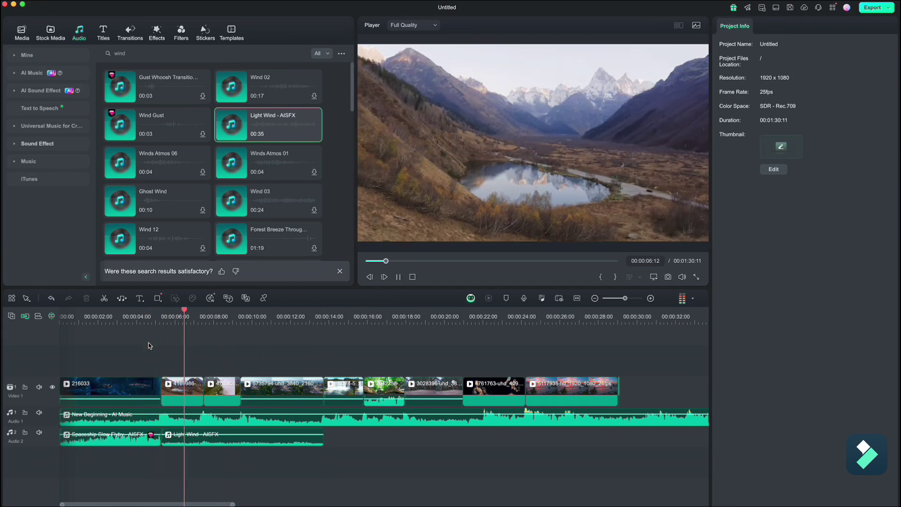
pyautogui.press('space')
pyautogui.moveTo(199, 313); pyautogui.dragTo(184, 314)
pyautogui.click(234, 439)
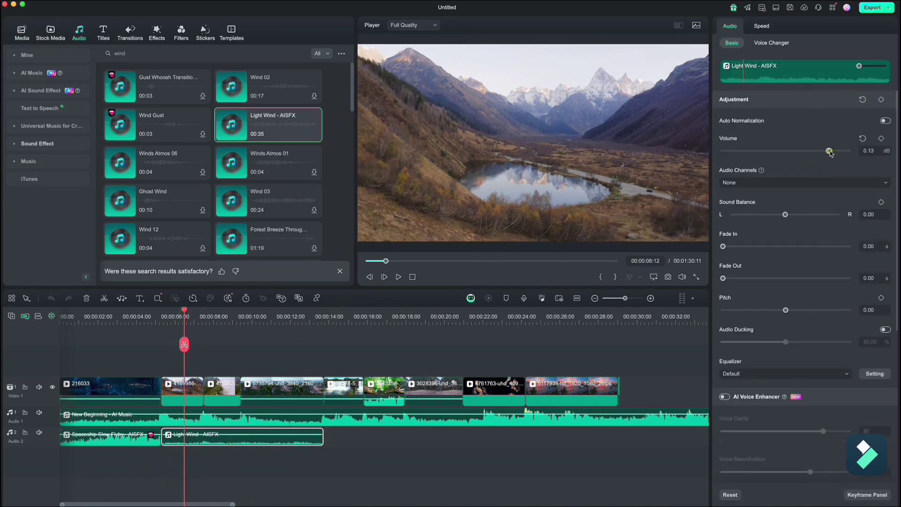
pyautogui.moveTo(830, 152); pyautogui.dragTo(839, 153)
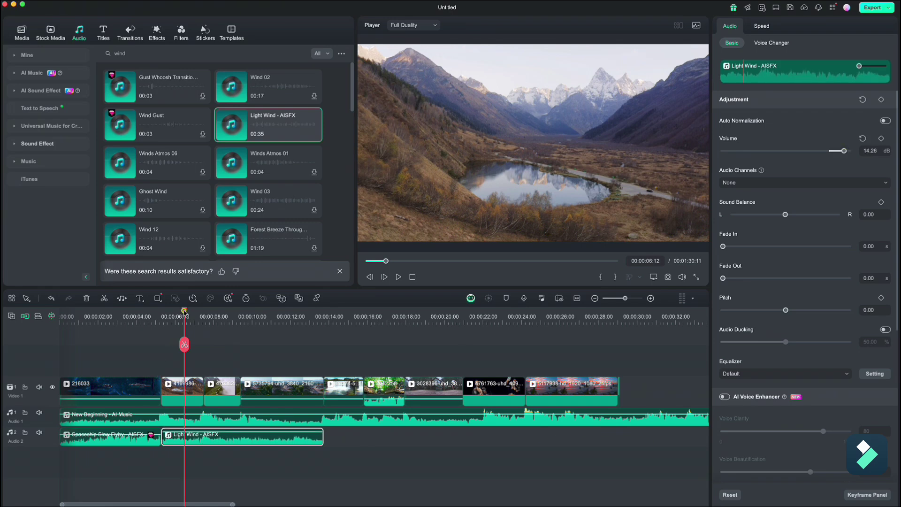
pyautogui.click(140, 323)
pyautogui.press('space')
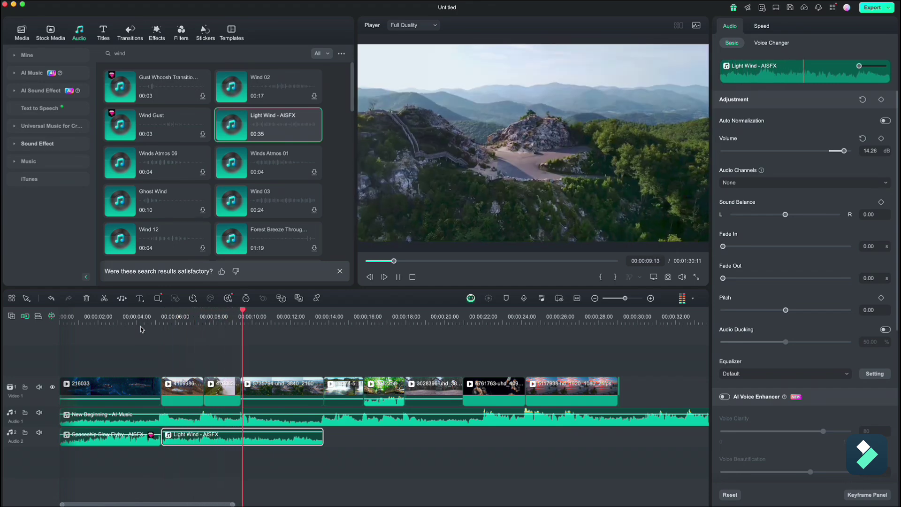
pyautogui.press('space')
pyautogui.moveTo(258, 317); pyautogui.dragTo(167, 335)
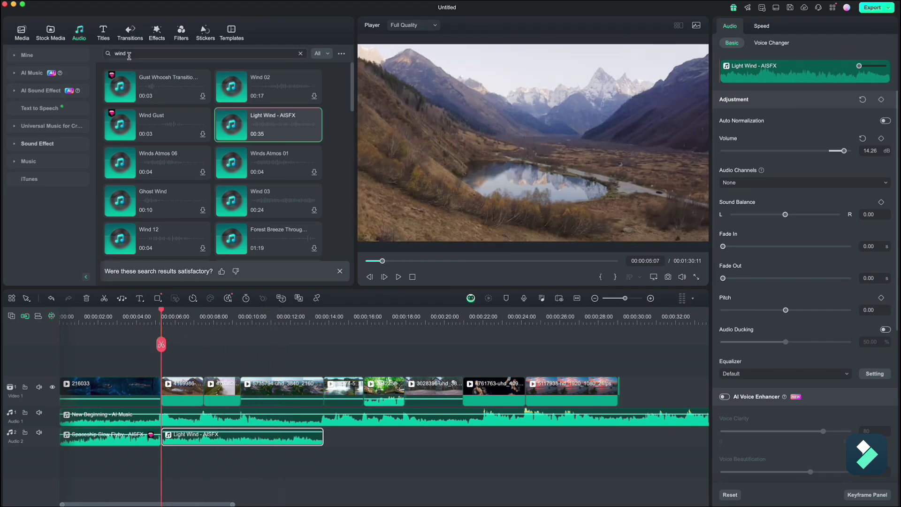
# Search 'birds', preview the results, and add Forest Bird Sing - AISFX to the timeline.
pyautogui.click(114, 53)
pyautogui.write('birds')
pyautogui.press('Return')
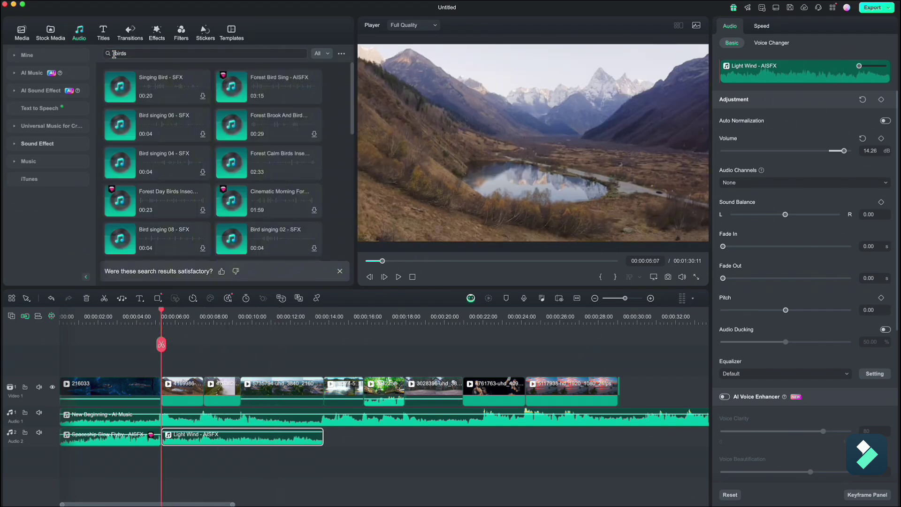
pyautogui.click(120, 88)
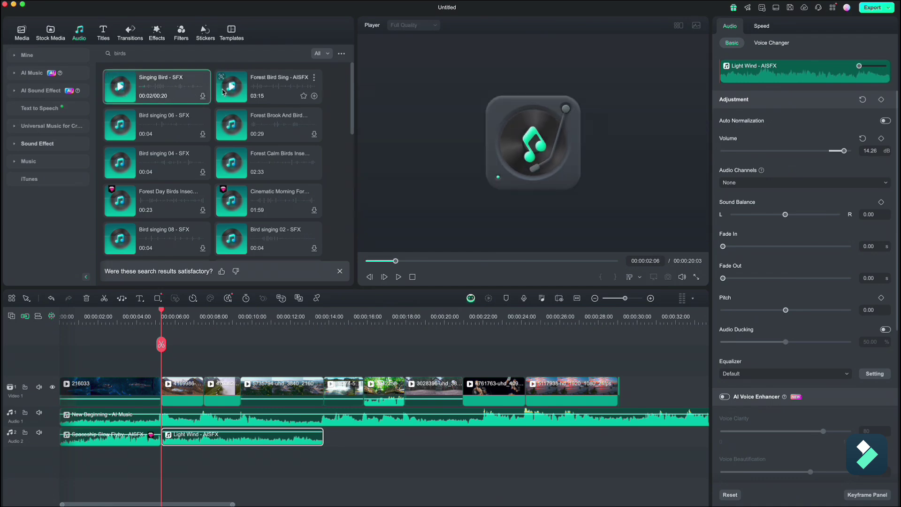
pyautogui.click(233, 90)
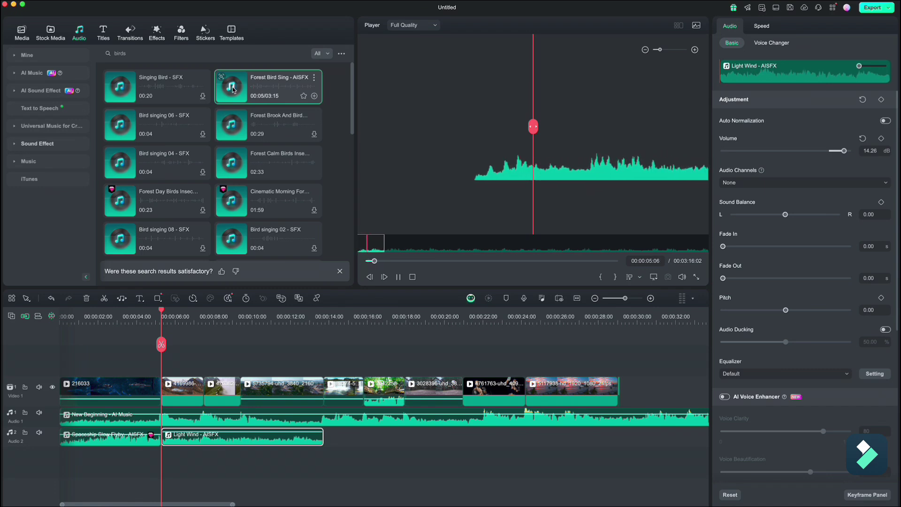
pyautogui.click(232, 89)
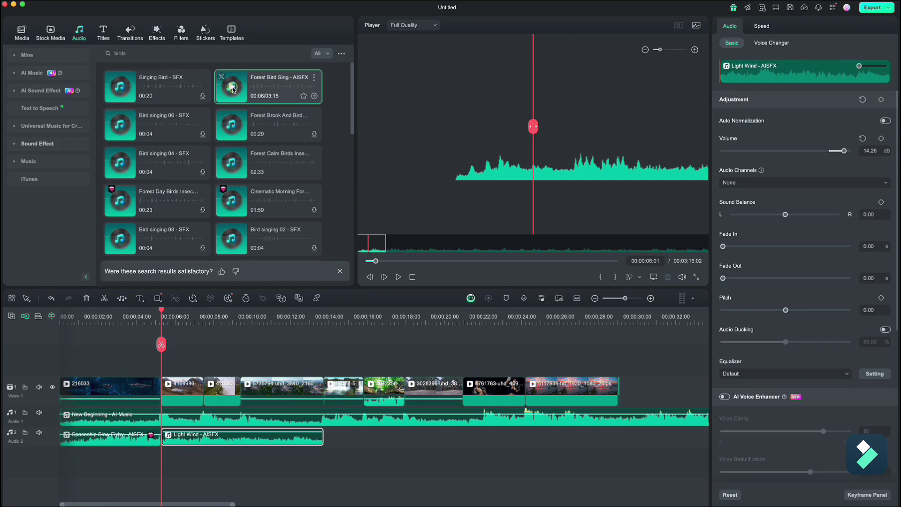
pyautogui.click(314, 96)
# Slide the Forest Bird Sing clip left to start with the wind, then delete it.
pyautogui.moveTo(702, 312); pyautogui.dragTo(299, 325)
pyautogui.click(309, 442)
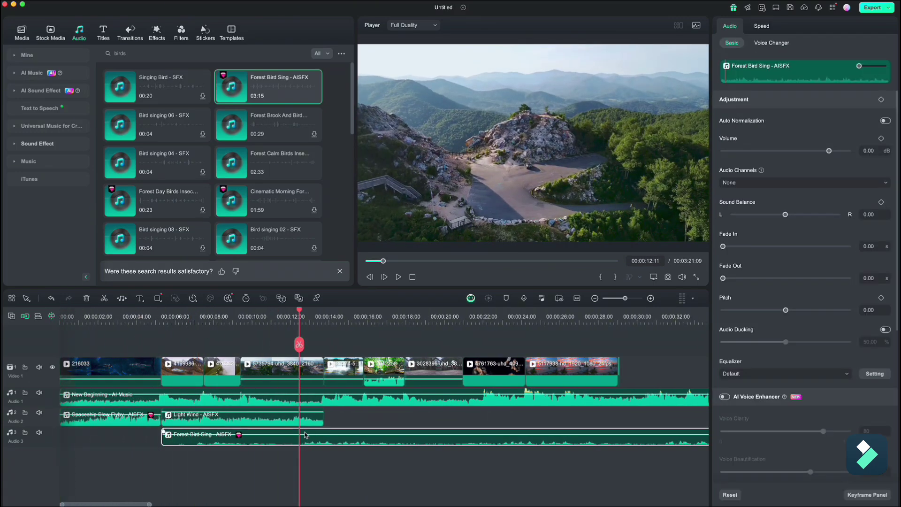
pyautogui.press('super+z')
pyautogui.moveTo(336, 441); pyautogui.dragTo(201, 441)
pyautogui.click(203, 446)
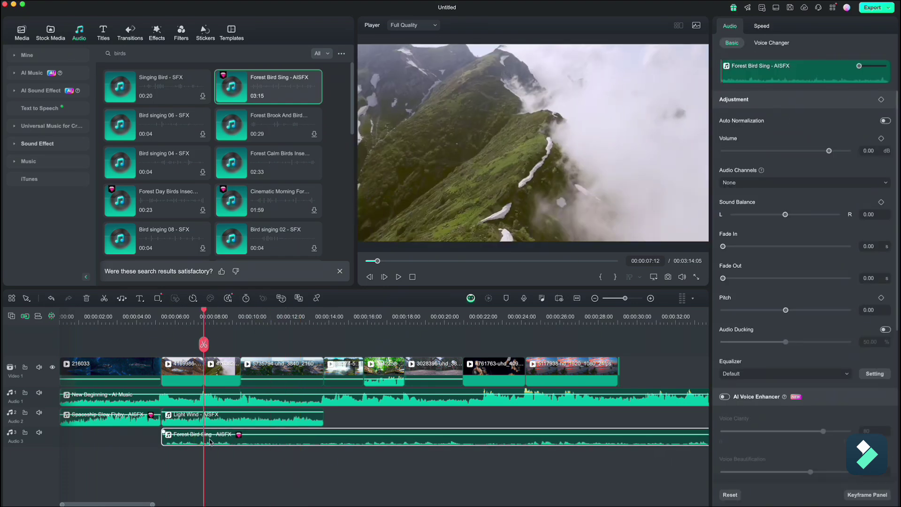
pyautogui.press('Delete')
# Add the Waterfall sound effect at 00:00:13:01 and trim its excess to a few seconds.
pyautogui.moveTo(204, 312); pyautogui.dragTo(327, 318)
pyautogui.click(122, 53)
pyautogui.write('waterfa')
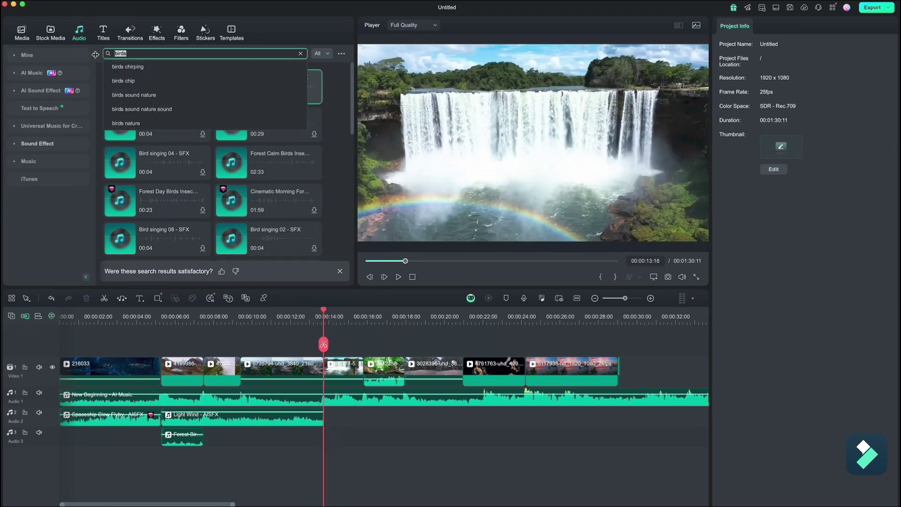
pyautogui.write('ll')
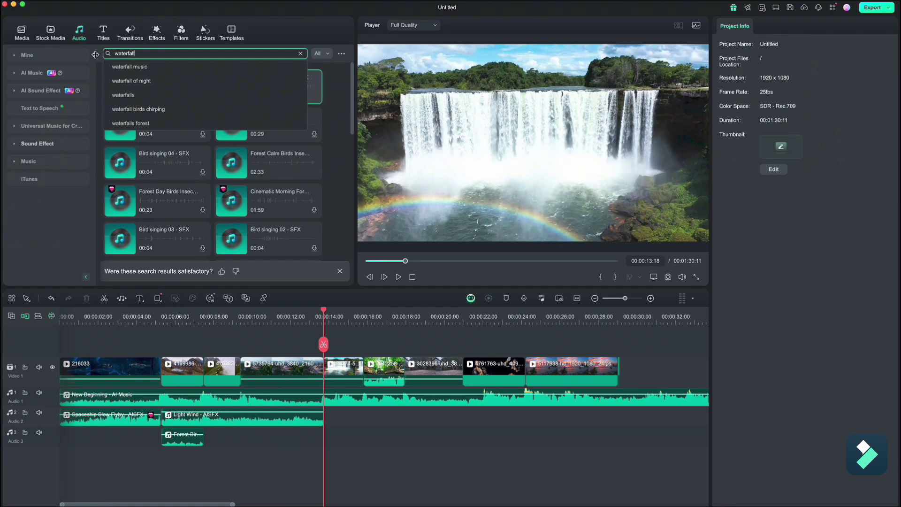
pyautogui.press('Return')
pyautogui.click(123, 88)
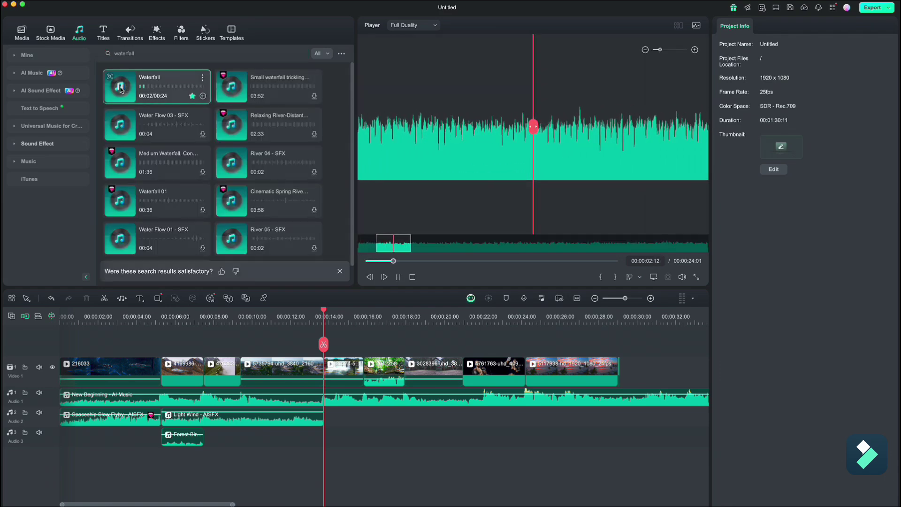
pyautogui.click(125, 91)
pyautogui.click(202, 96)
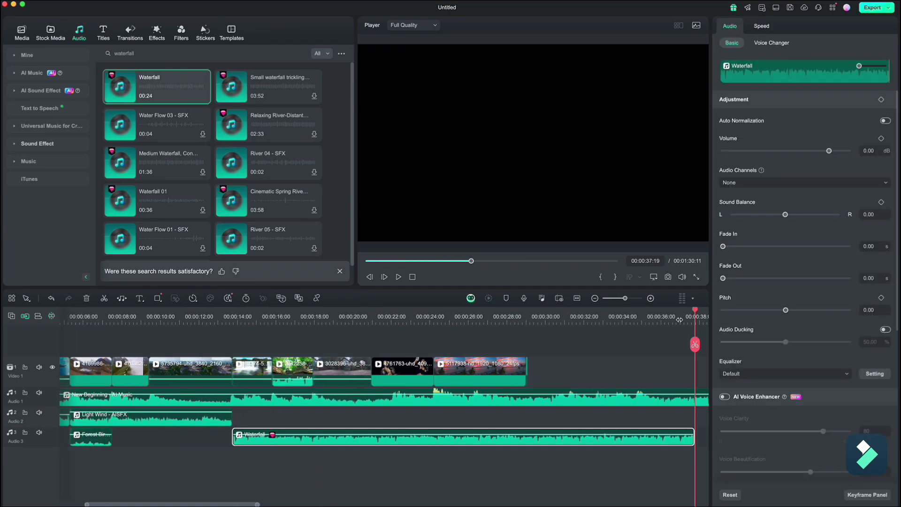
pyautogui.moveTo(237, 351); pyautogui.dragTo(115, 325)
pyautogui.press('super+b')
pyautogui.press('Delete')
# Search 'wind' and add Wind 03 to the timeline on a new track.
pyautogui.click(133, 54)
pyautogui.write('wind')
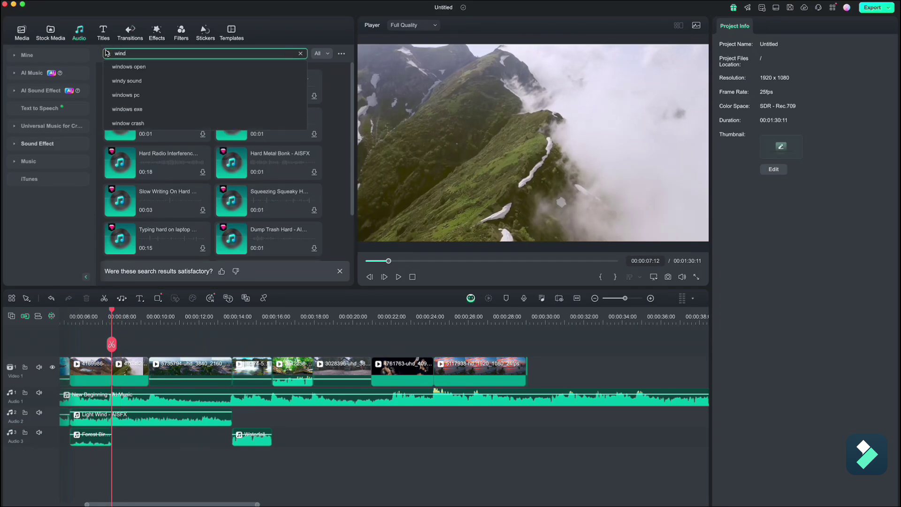
pyautogui.press('Return')
pyautogui.click(233, 202)
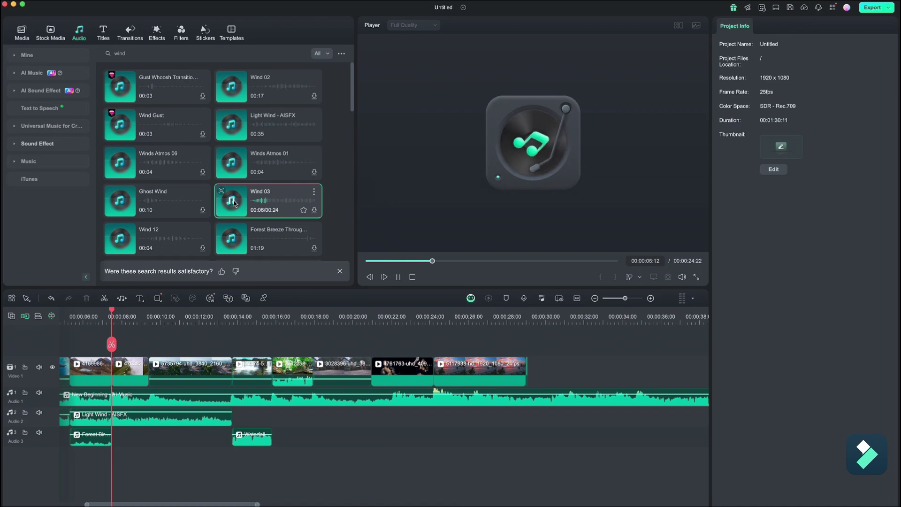
pyautogui.click(315, 212)
# Trim Wind 03 to a short piece near 8 seconds and play it back.
pyautogui.moveTo(590, 311); pyautogui.dragTo(185, 311)
pyautogui.press('super+b')
pyautogui.click(157, 465)
pyautogui.press('Delete')
pyautogui.moveTo(222, 464); pyautogui.dragTo(157, 463)
pyautogui.moveTo(188, 314); pyautogui.dragTo(149, 313)
pyautogui.click(159, 388)
pyautogui.moveTo(149, 344); pyautogui.dragTo(103, 342)
pyautogui.press('space')
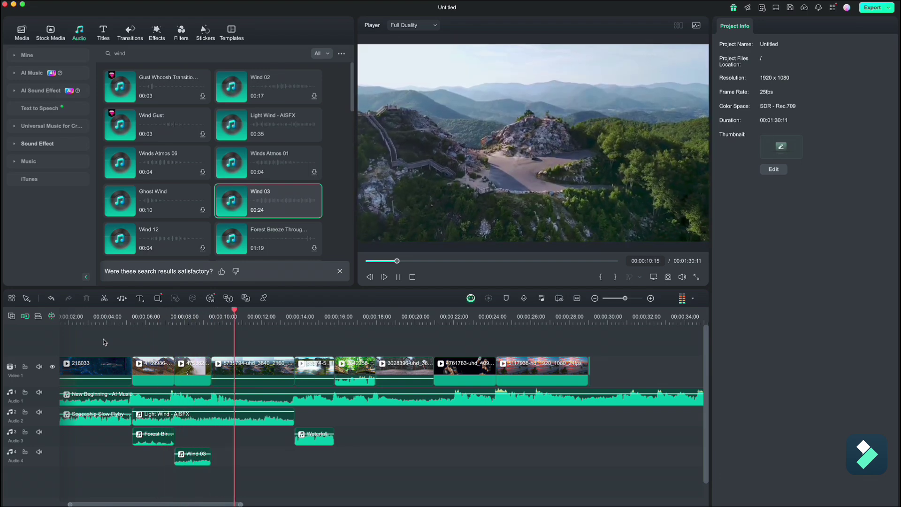
pyautogui.click(195, 317)
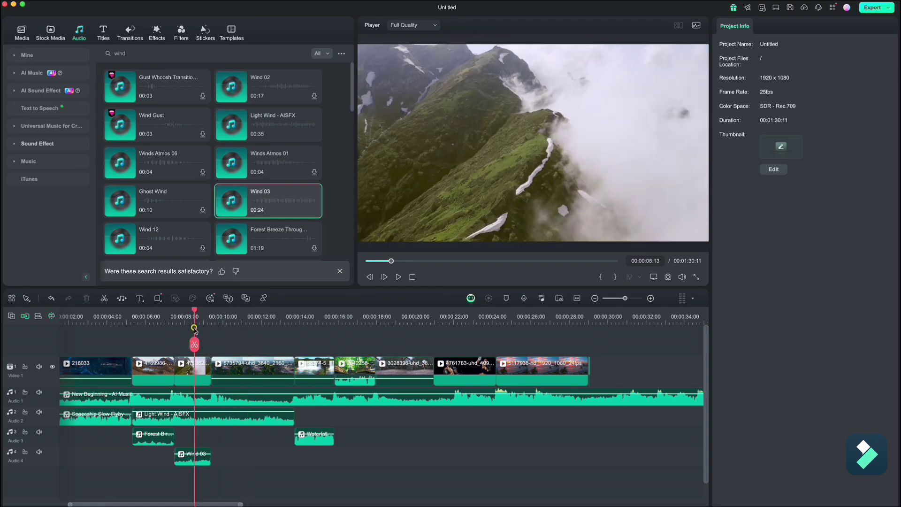
# Raise the Wind 03 clip's volume to 8.86 dB.
pyautogui.click(200, 459)
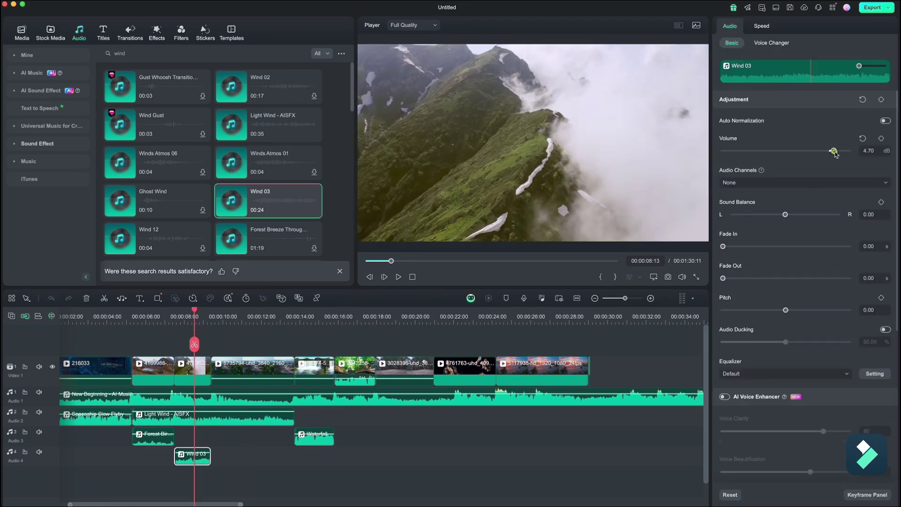
pyautogui.moveTo(196, 311); pyautogui.dragTo(153, 318)
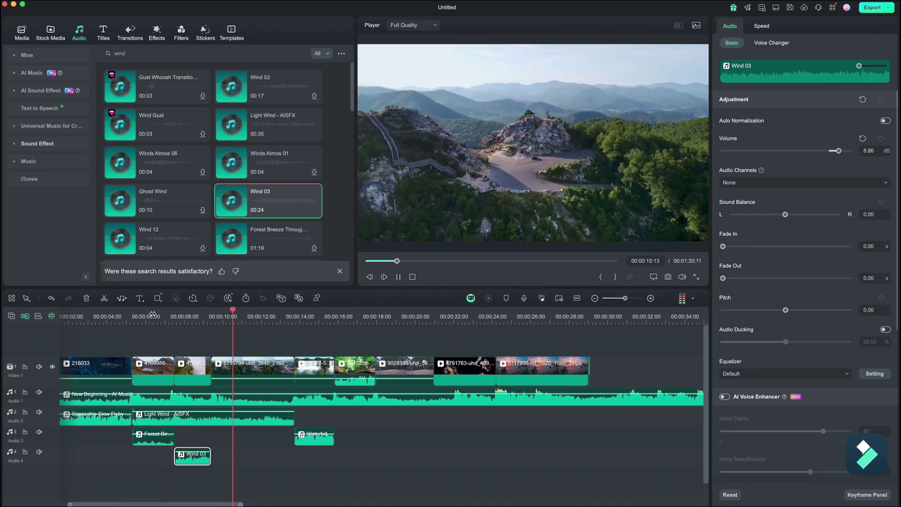
pyautogui.press('space')
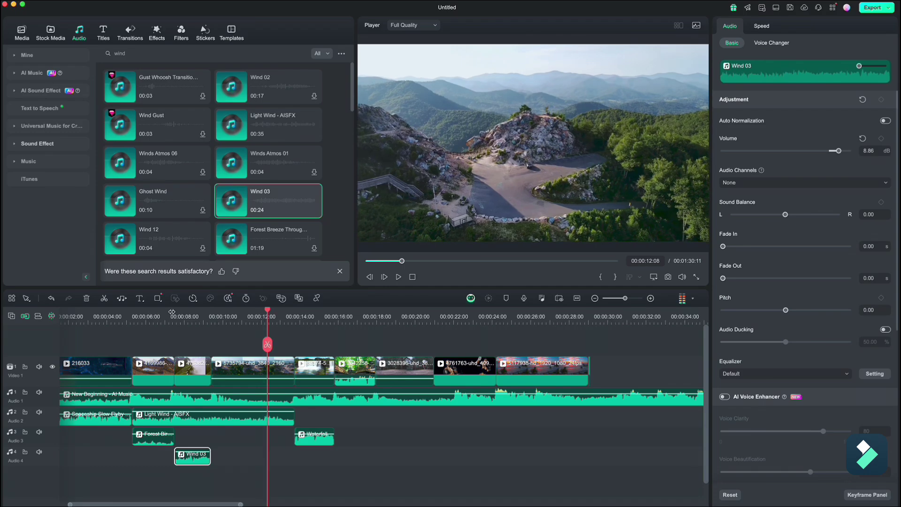
pyautogui.moveTo(268, 312); pyautogui.dragTo(334, 321)
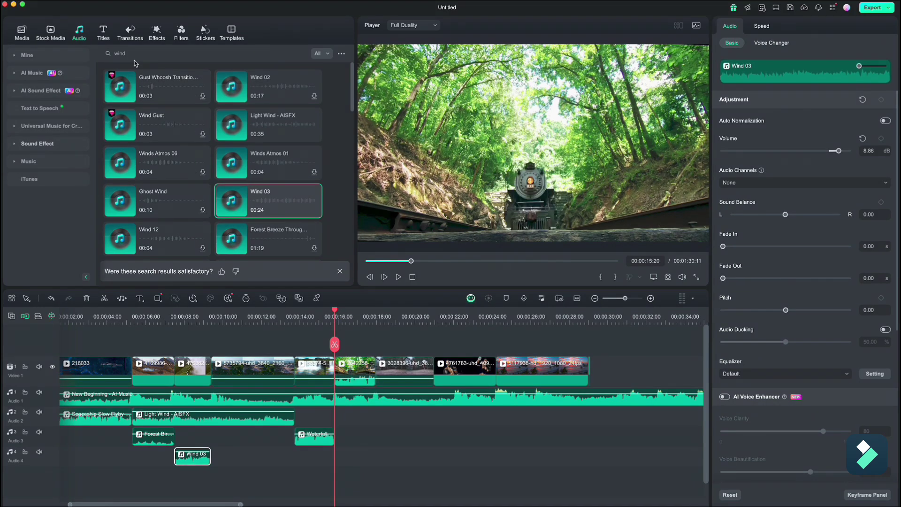
# Add Old Train Running And Clacking - SFX and cut it off where the train shot ends.
pyautogui.click(107, 53)
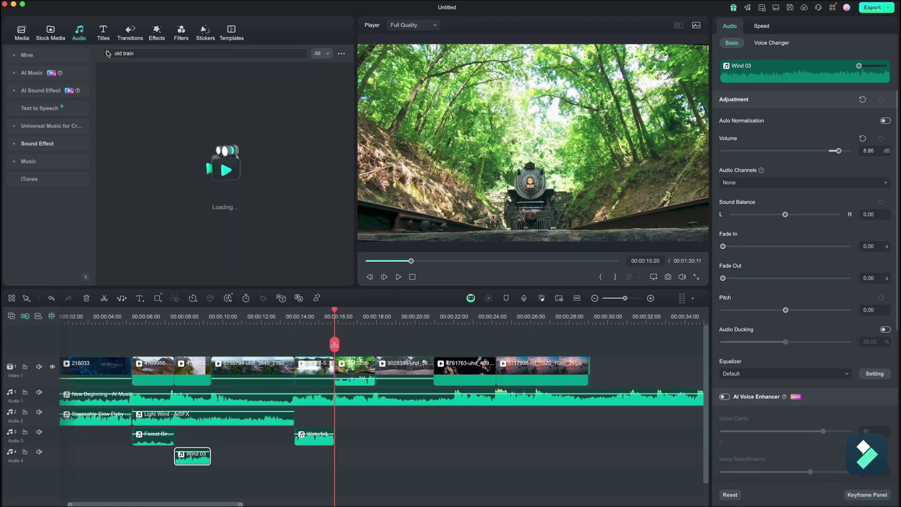
pyautogui.write('old train')
pyautogui.press('Return')
pyautogui.click(121, 88)
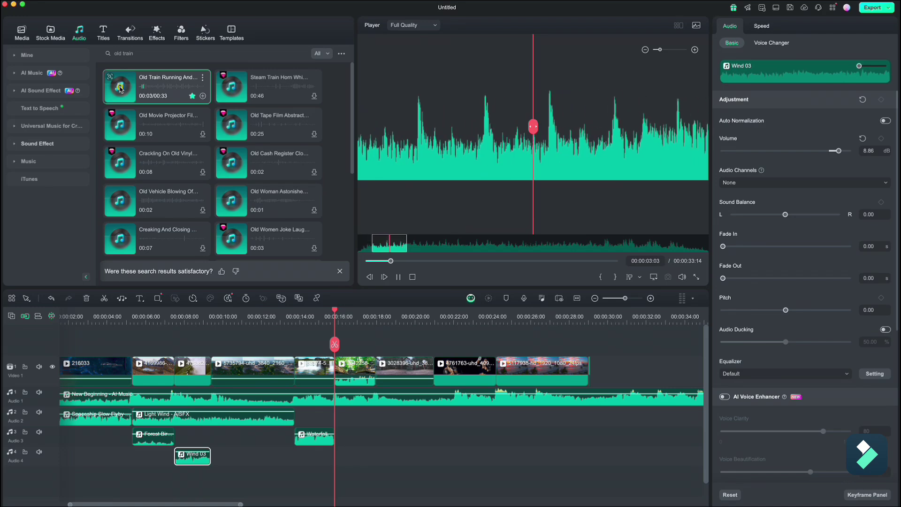
pyautogui.click(203, 97)
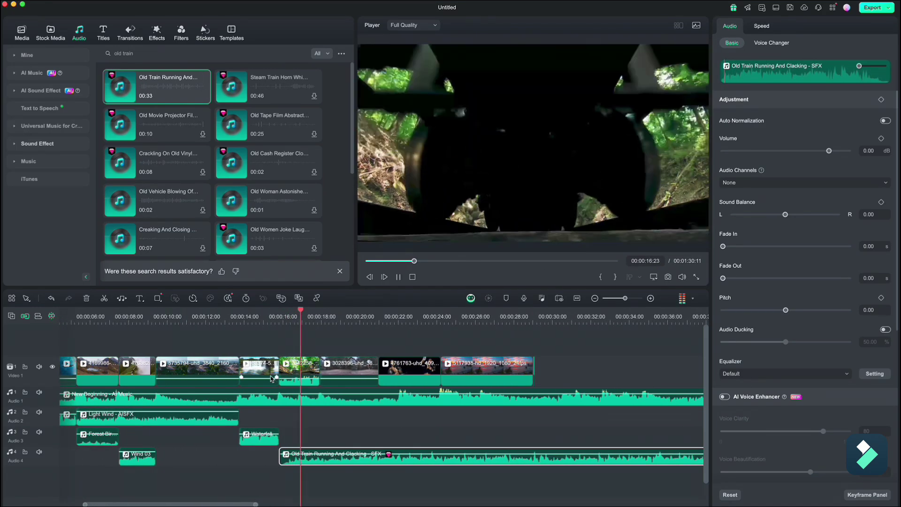
pyautogui.click(329, 457)
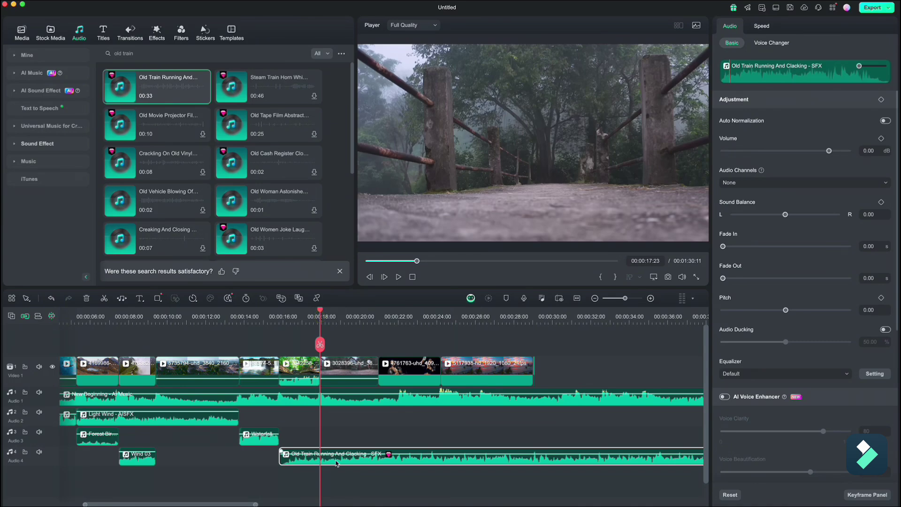
pyautogui.press('super+b')
pyautogui.press('Delete')
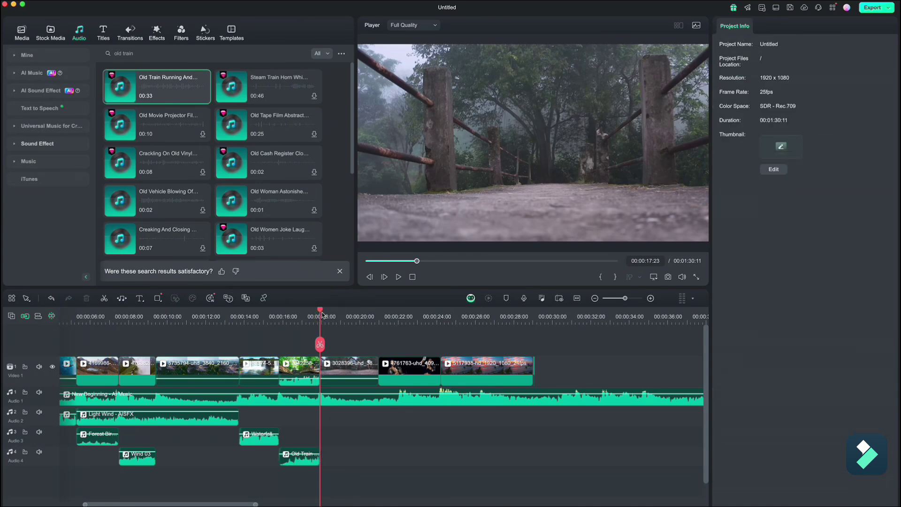
# Search 'footsteps', preview it, and add the footsteps sound at the runner shot.
pyautogui.moveTo(322, 315); pyautogui.dragTo(335, 317)
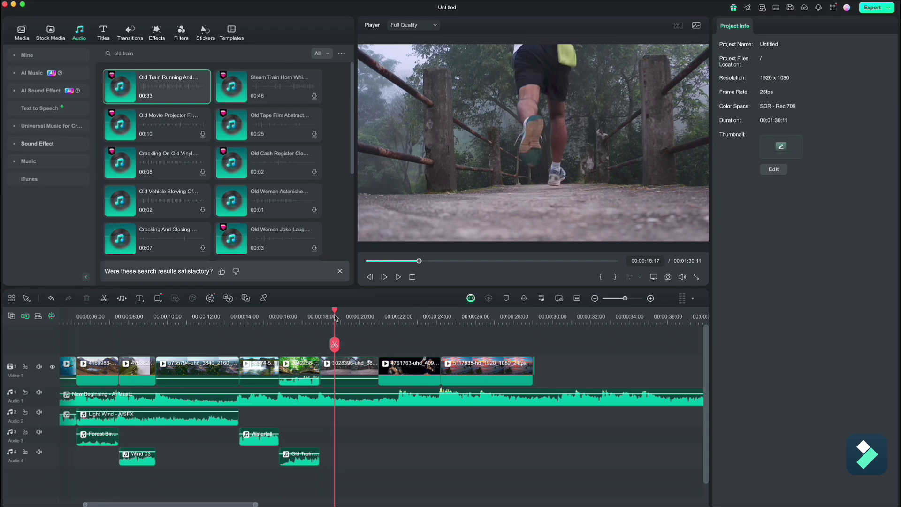
pyautogui.click(104, 55)
pyautogui.write('footsteps')
pyautogui.press('Return')
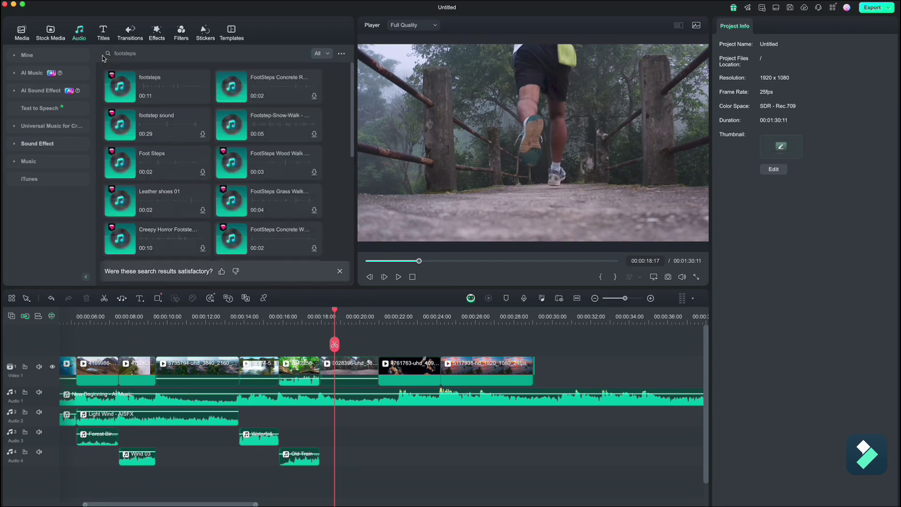
pyautogui.click(120, 89)
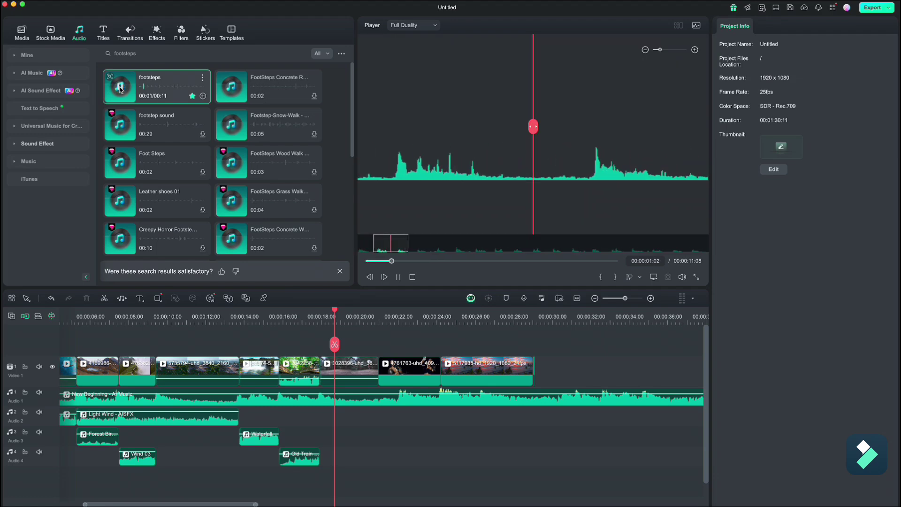
pyautogui.click(120, 88)
pyautogui.click(203, 96)
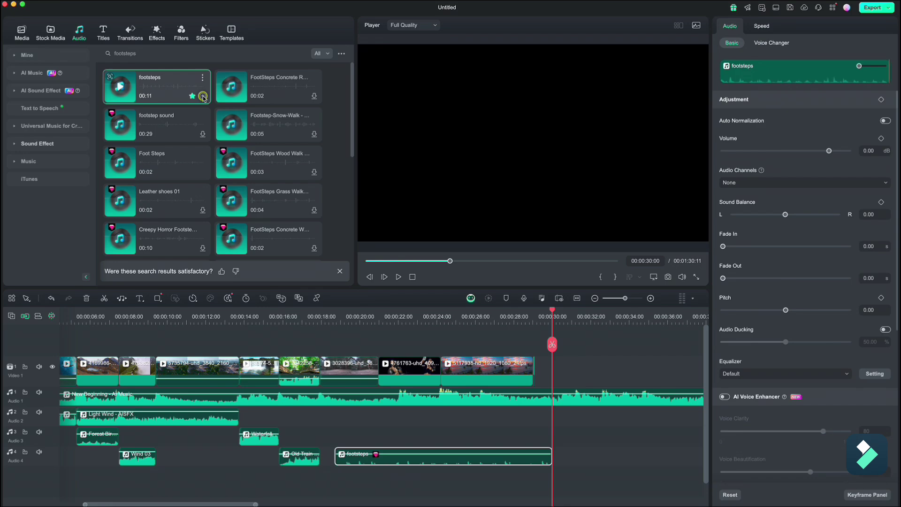
# Delete the leftover footsteps fragment and shift the clip to start with the runner shot.
pyautogui.moveTo(396, 454); pyautogui.dragTo(382, 454)
pyautogui.moveTo(549, 313); pyautogui.dragTo(325, 345)
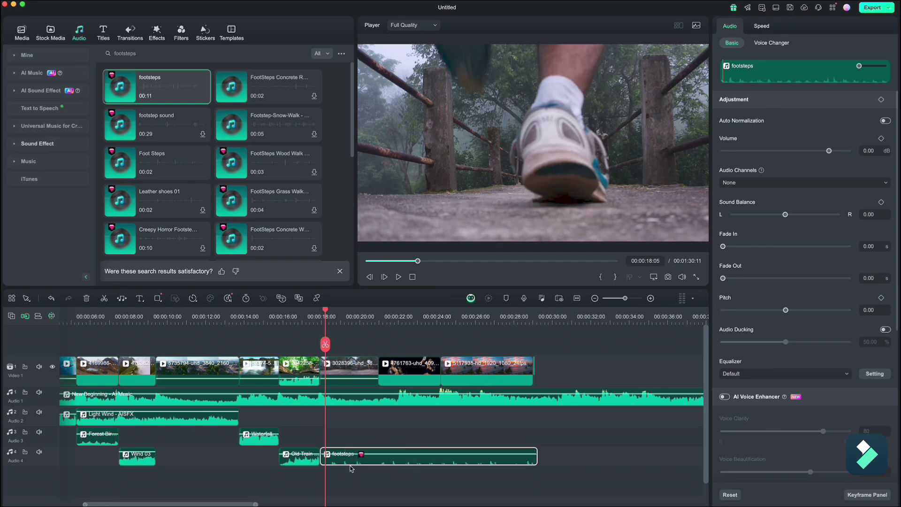
pyautogui.scroll(2, 357, 465)
pyautogui.click(377, 464)
pyautogui.press('Delete')
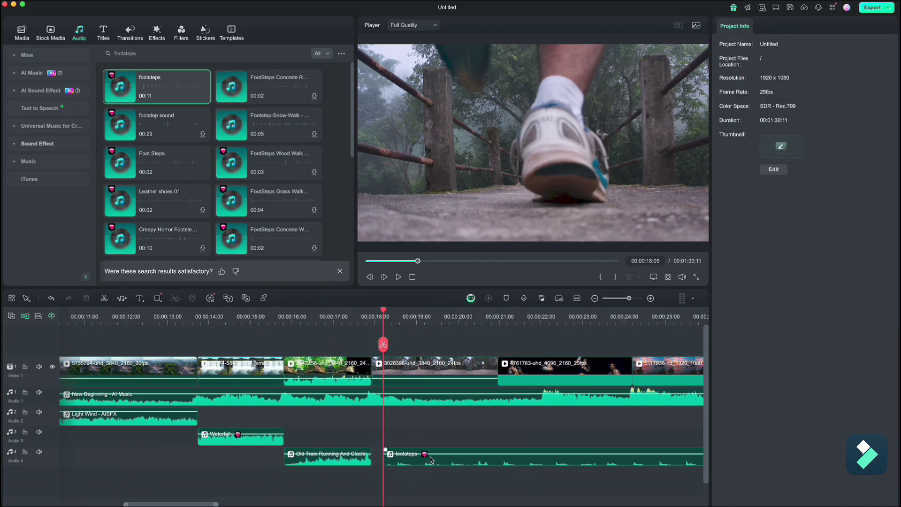
pyautogui.moveTo(437, 461); pyautogui.dragTo(427, 461)
pyautogui.click(364, 323)
pyautogui.press('space')
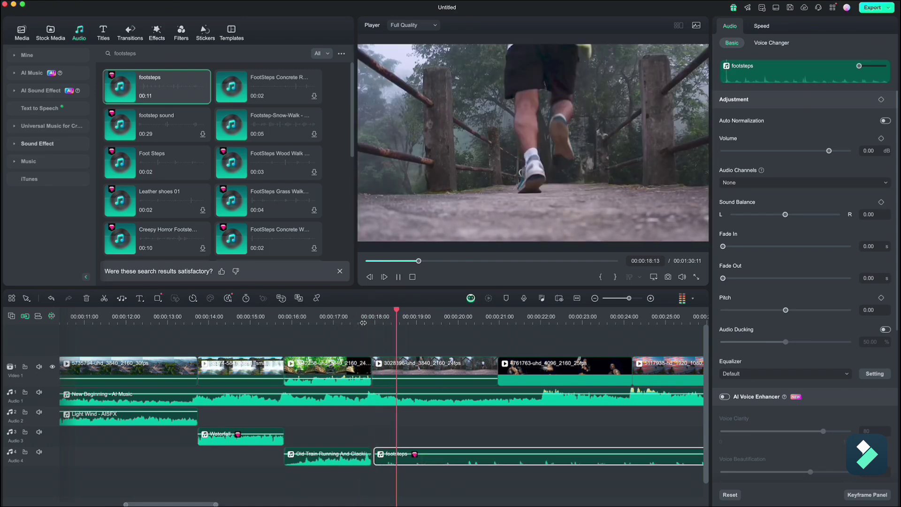
pyautogui.moveTo(370, 322); pyautogui.dragTo(405, 329)
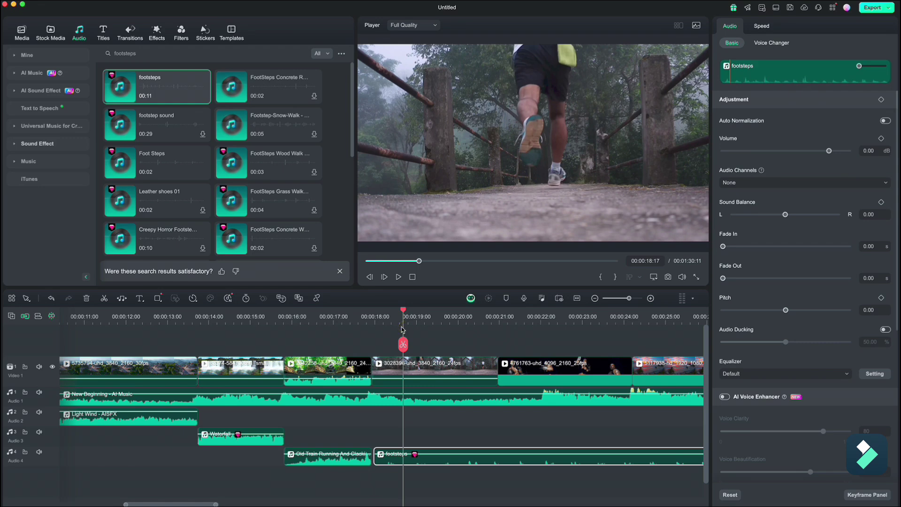
# Speed the footsteps clip up to 1.58x and play it back.
pyautogui.click(763, 28)
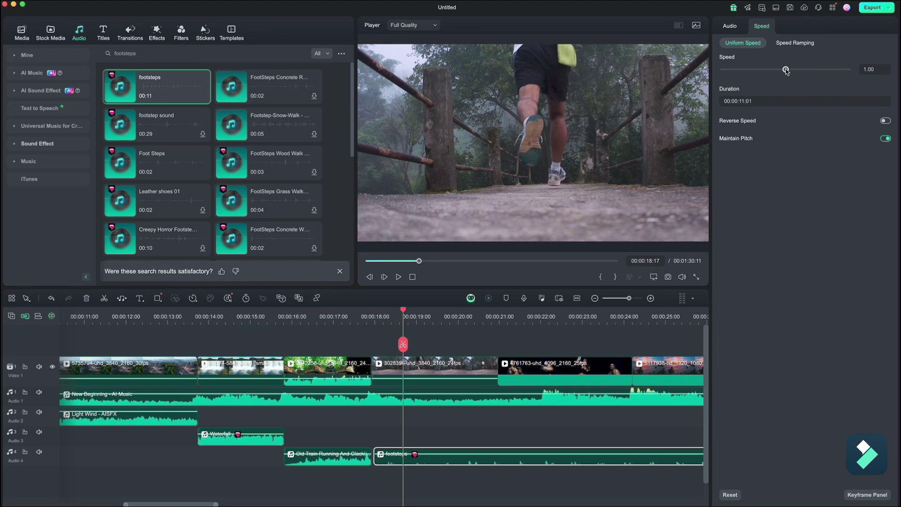
pyautogui.moveTo(792, 72); pyautogui.dragTo(792, 72)
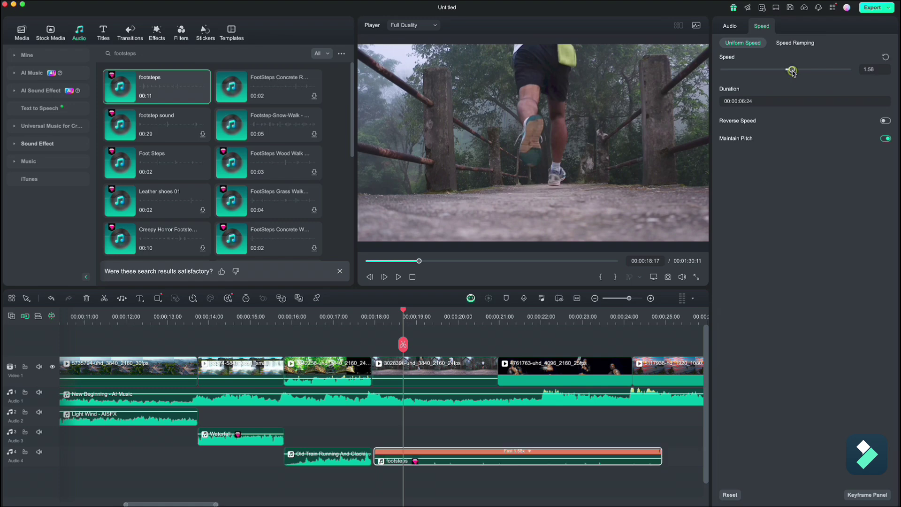
pyautogui.click(354, 324)
pyautogui.press('space')
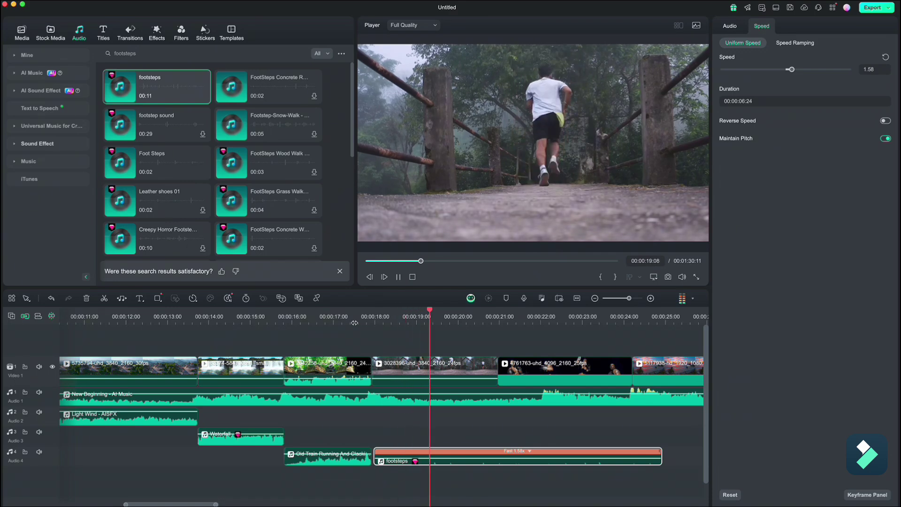
pyautogui.press('space')
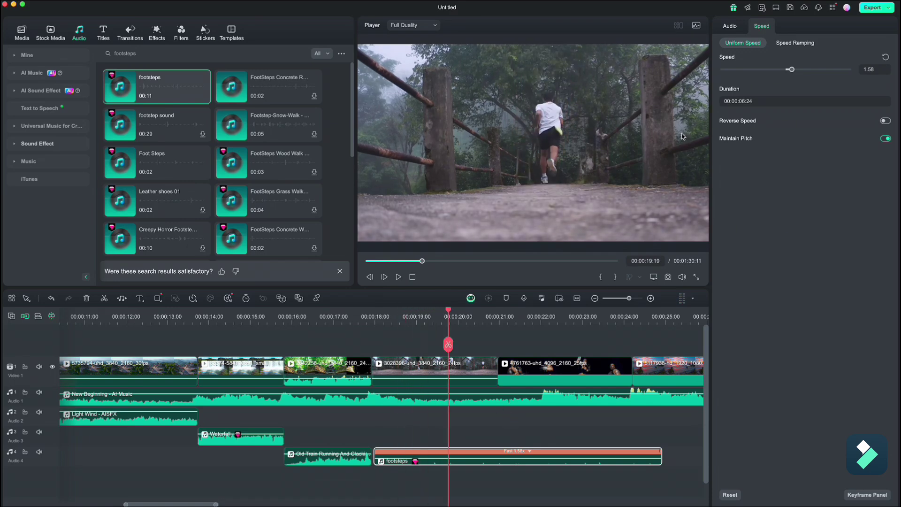
# Raise the footsteps volume to 10.52 dB and review the section.
pyautogui.click(730, 27)
pyautogui.moveTo(830, 151); pyautogui.dragTo(843, 152)
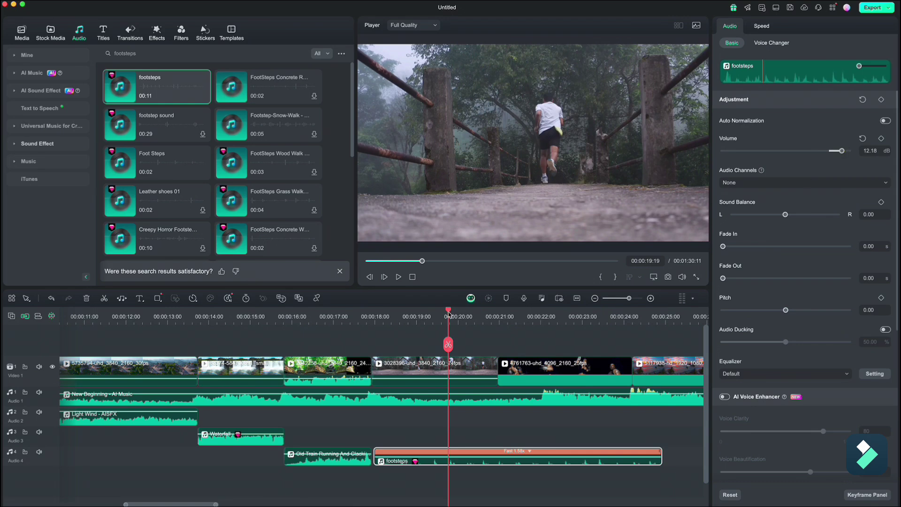
pyautogui.click(362, 316)
pyautogui.press('space')
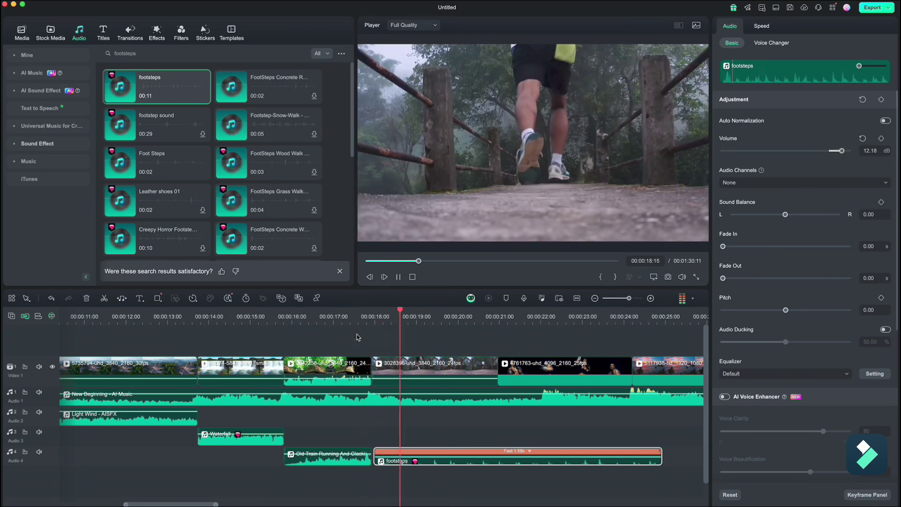
pyautogui.press('space')
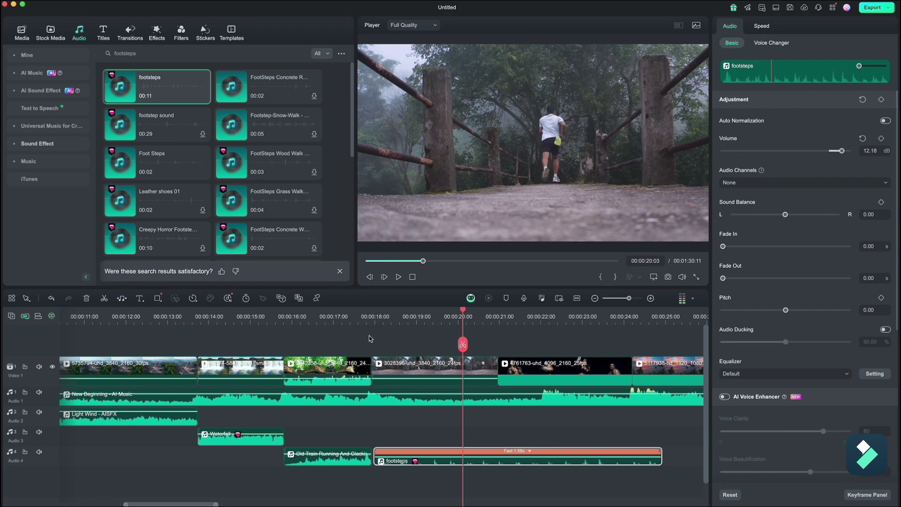
# Cut runner clip 3028396 and the footsteps clip at 00:00:20:04, deleting their right parts.
pyautogui.click(465, 316)
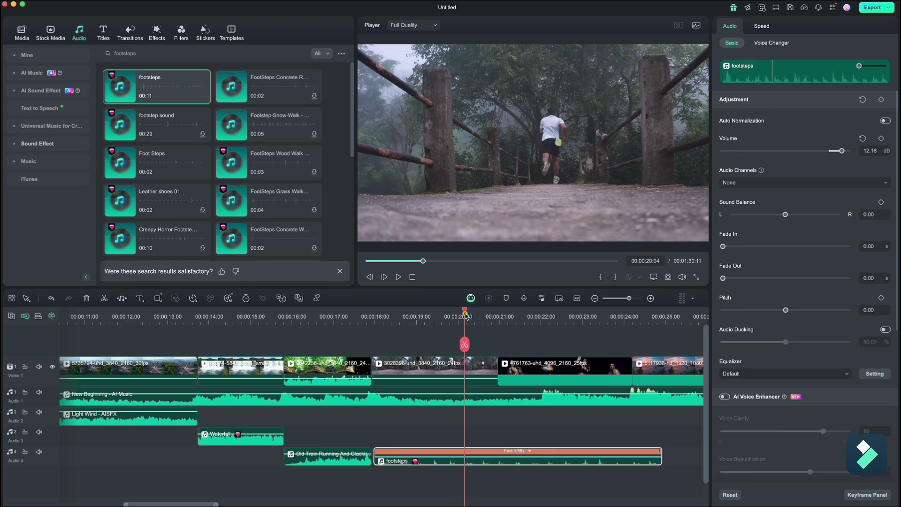
pyautogui.click(476, 371)
pyautogui.press('super+b')
pyautogui.press('Delete')
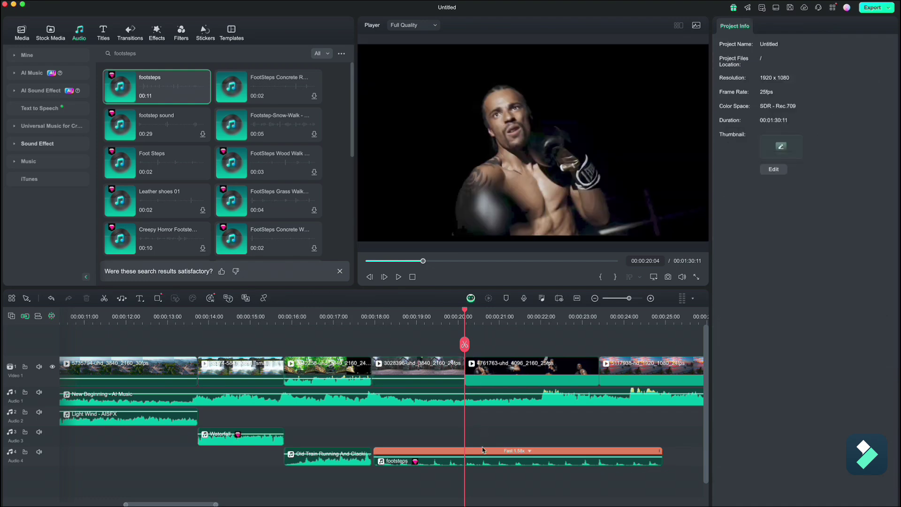
pyautogui.click(482, 455)
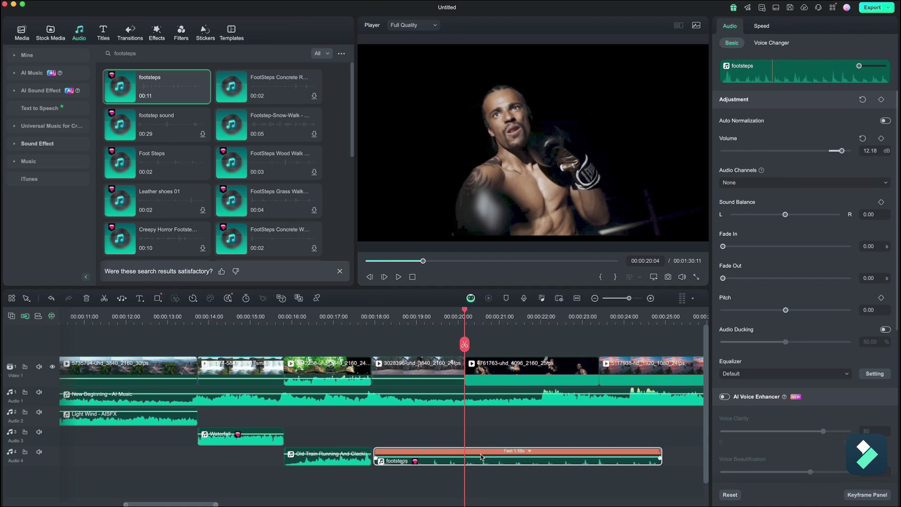
pyautogui.press('super+b')
pyautogui.press('Delete')
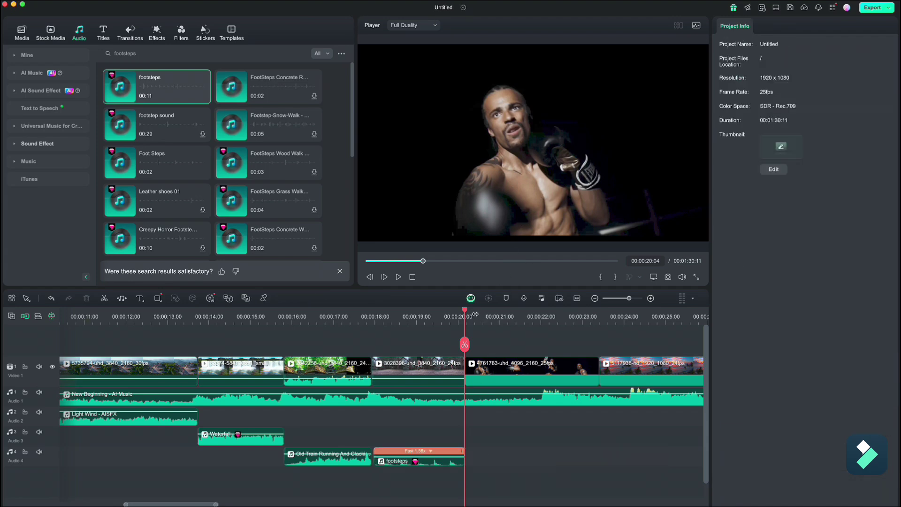
# Search 'whoosh' and add Whoosh Swoosh 08 at the playhead.
pyautogui.moveTo(470, 315)
pyautogui.mouseDown()
pyautogui.moveTo(480, 315)
pyautogui.moveTo(466, 315)
pyautogui.mouseUp()
pyautogui.click(103, 54)
pyautogui.write('whoosh')
pyautogui.press('Return')
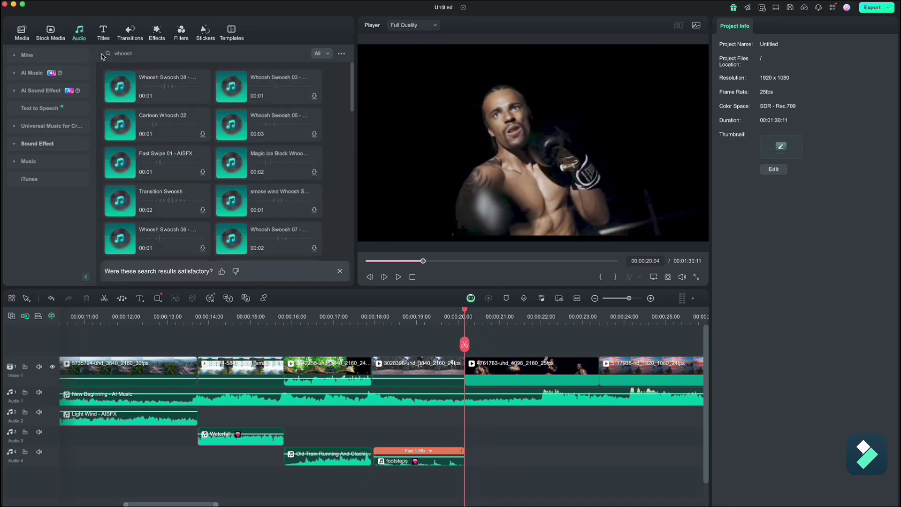
pyautogui.click(126, 92)
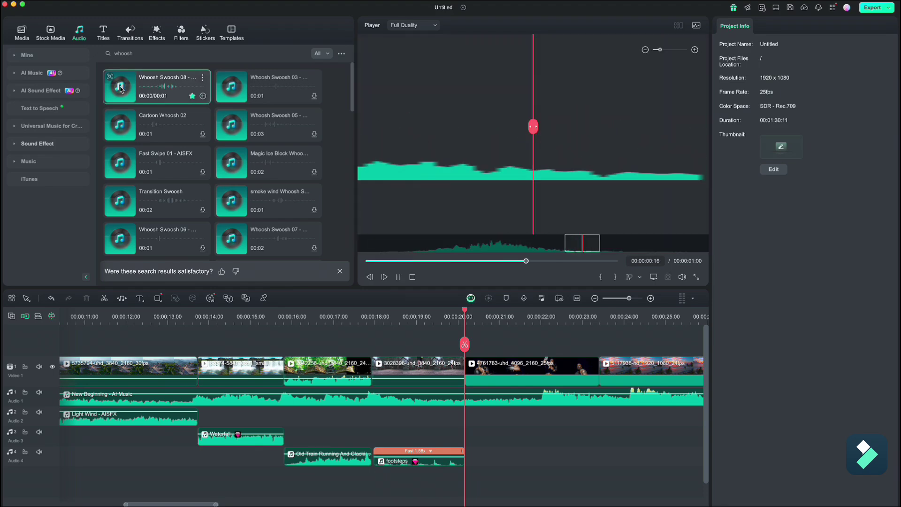
pyautogui.click(203, 96)
# Add two more Whoosh Swoosh 08 copies at 00:00:20:11 and 00:00:21:04 on new tracks.
pyautogui.moveTo(506, 321); pyautogui.dragTo(485, 328)
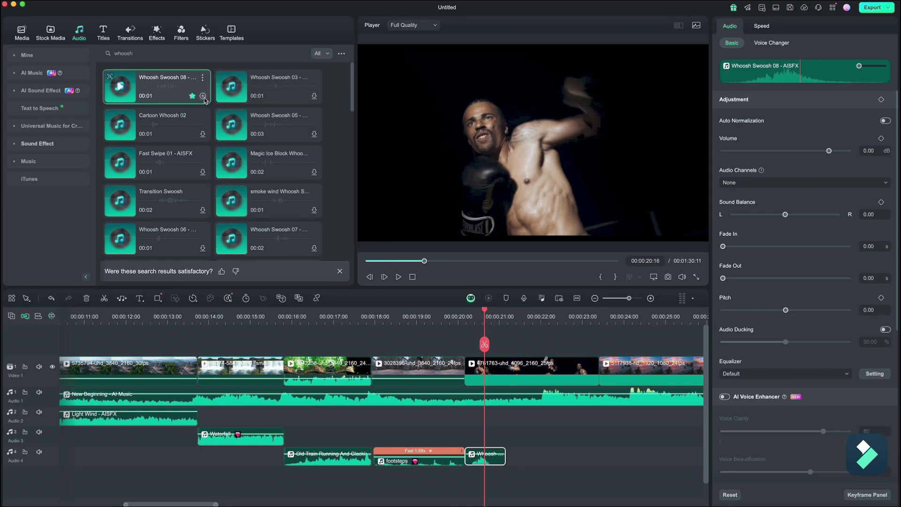
pyautogui.click(204, 96)
pyautogui.moveTo(524, 314); pyautogui.dragTo(507, 331)
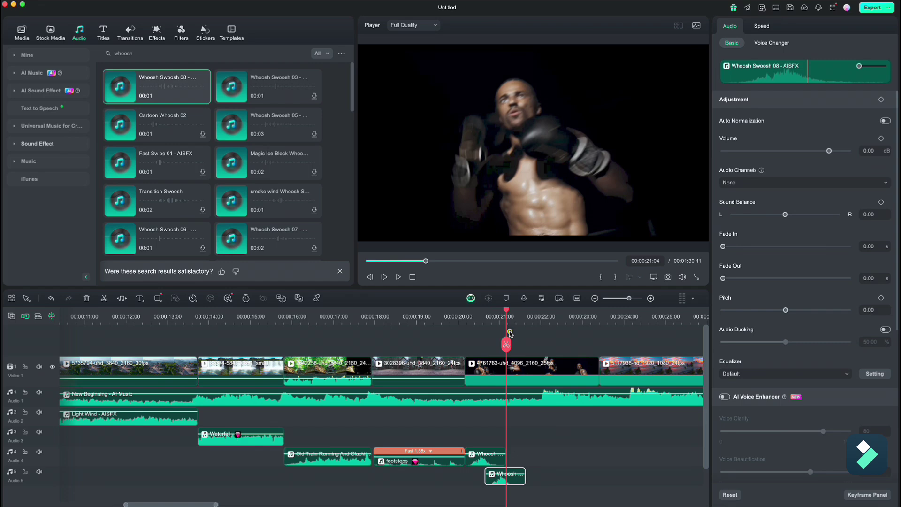
pyautogui.click(203, 96)
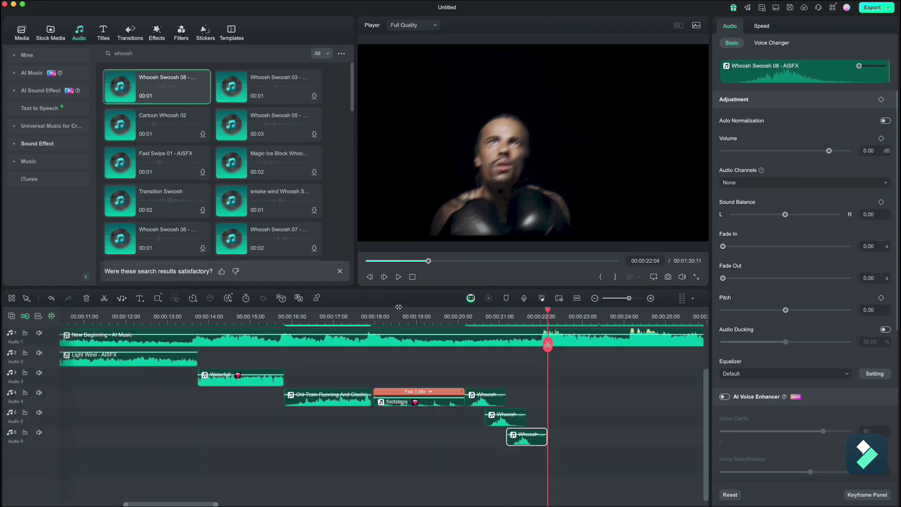
pyautogui.click(429, 323)
pyautogui.press('space')
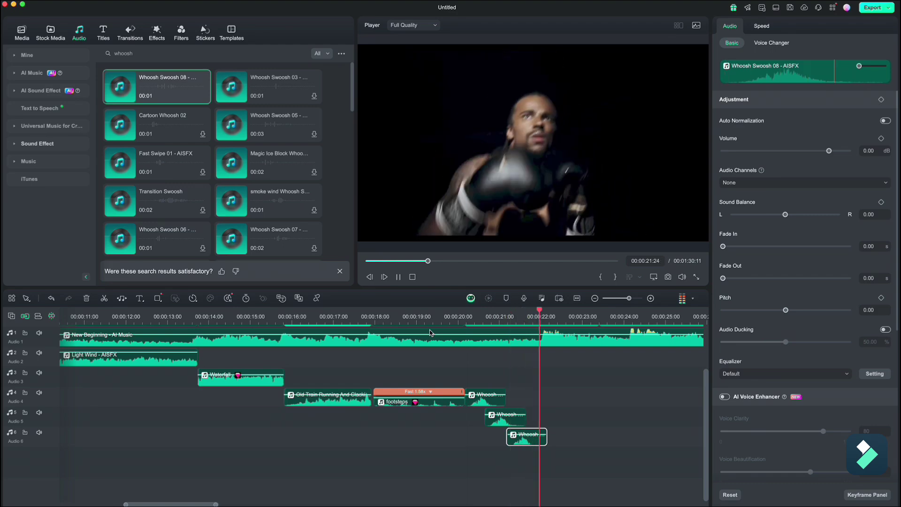
pyautogui.press('space')
# Cut off the tail of boxing clip 4761763 so the sunset shot follows.
pyautogui.scroll(3, 545, 375)
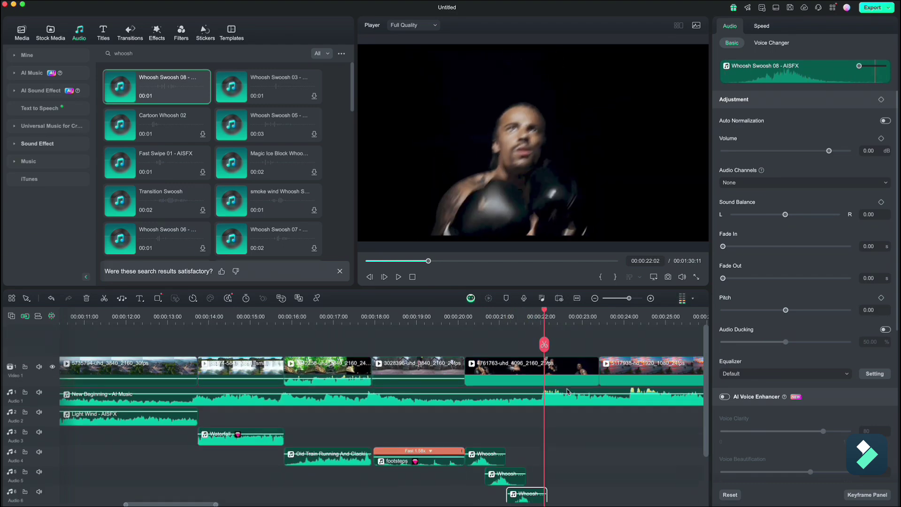
pyautogui.click(562, 374)
pyautogui.press('super+b')
pyautogui.press('Delete')
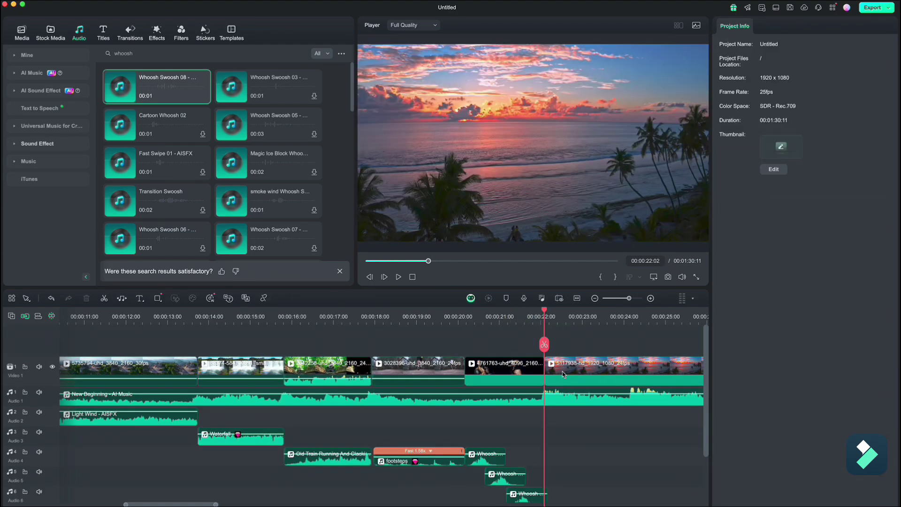
pyautogui.moveTo(544, 314); pyautogui.dragTo(421, 339)
pyautogui.press('space')
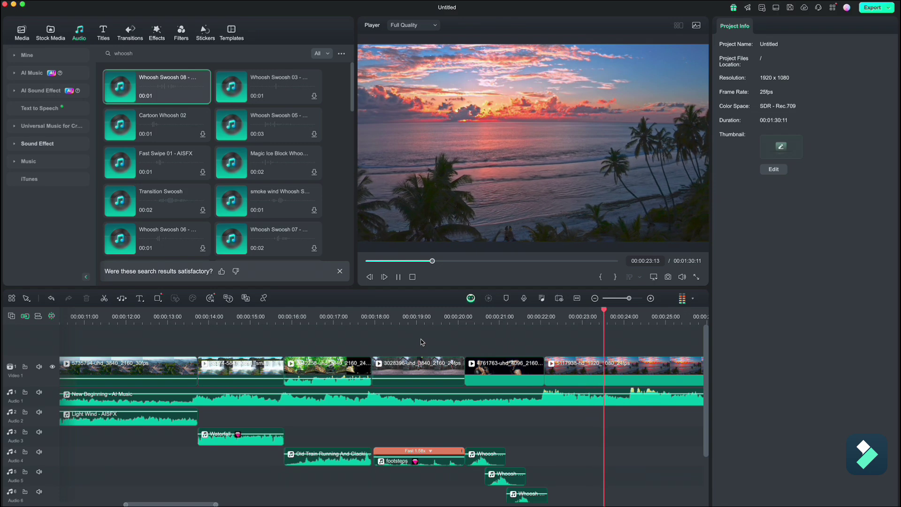
pyautogui.press('space')
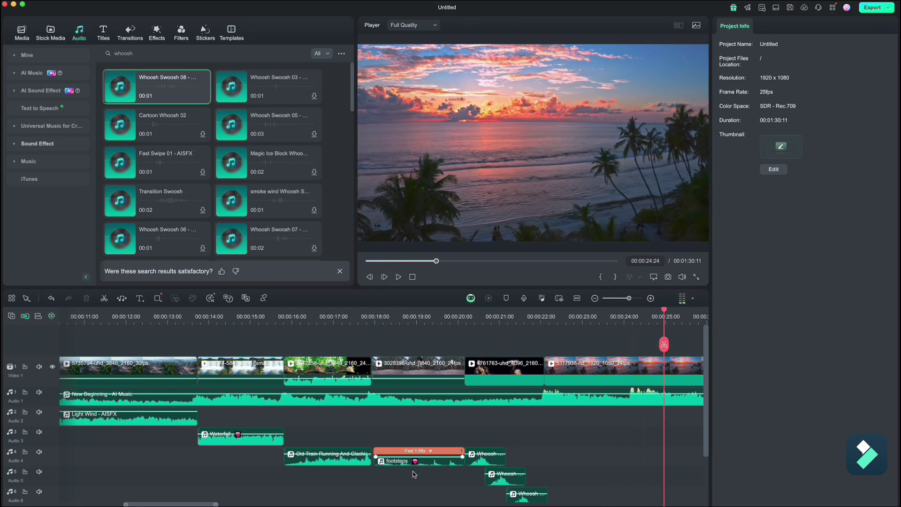
# Apply the Fade Out animation preset to sunset clip 5117938 and preview the fade.
pyautogui.hscroll(8, 329, 376)
pyautogui.click(360, 325)
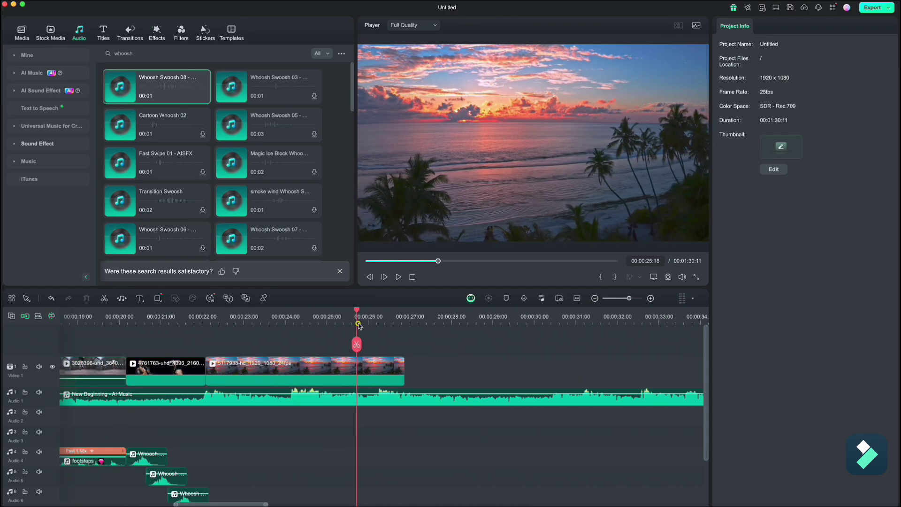
pyautogui.click(373, 372)
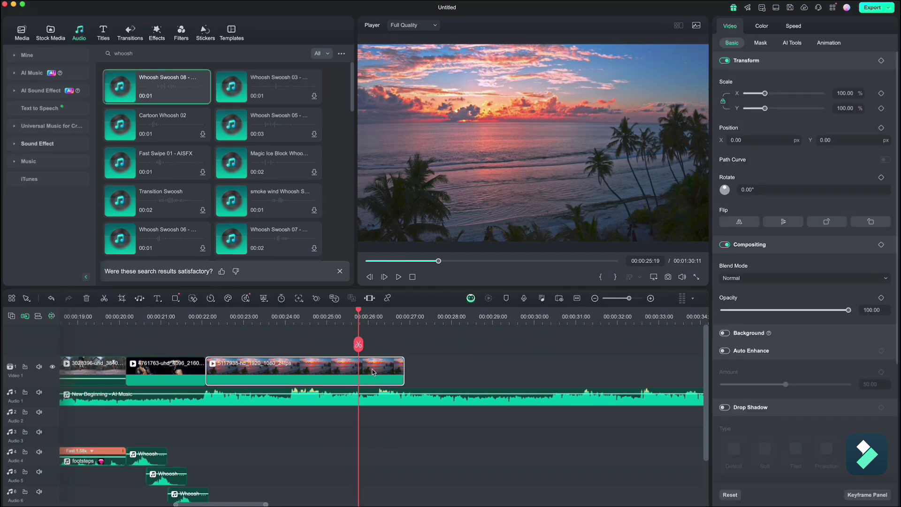
pyautogui.click(829, 44)
pyautogui.click(793, 85)
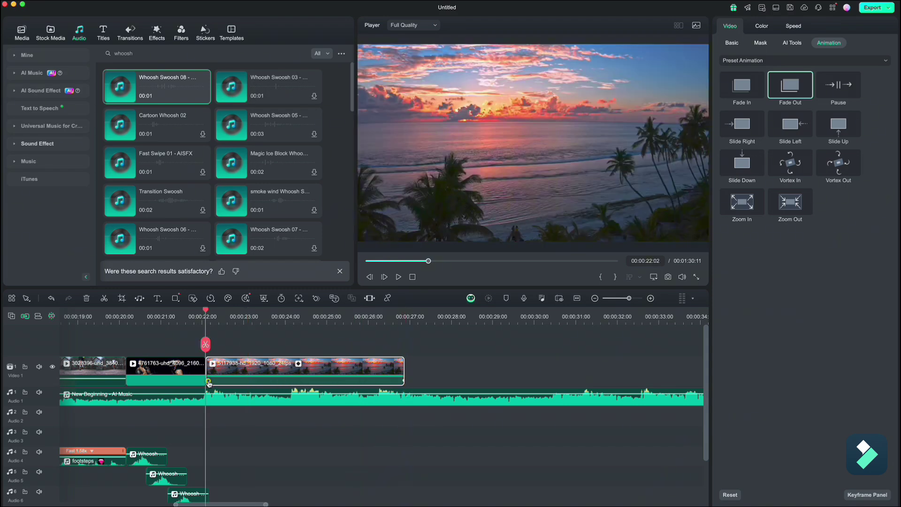
pyautogui.click(381, 381)
pyautogui.moveTo(381, 311); pyautogui.dragTo(368, 311)
pyautogui.press('space')
pyautogui.press('space')
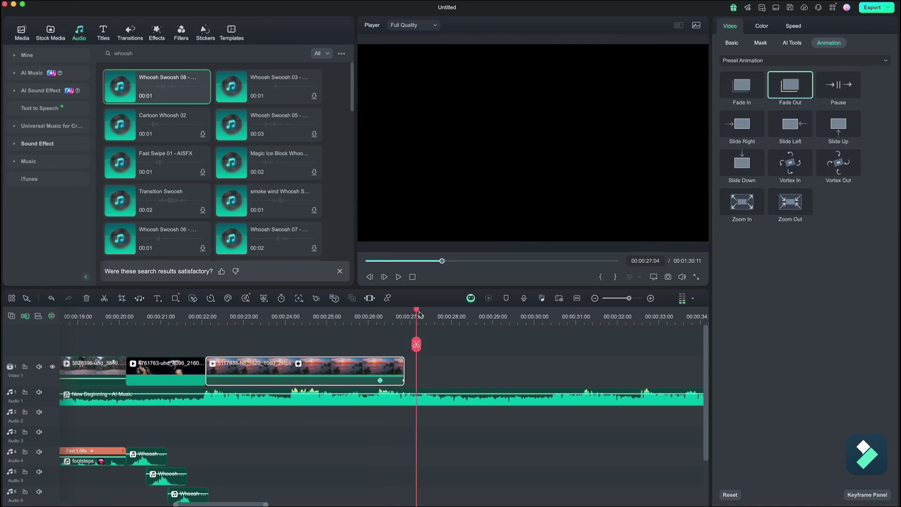
# Cut the New Beginning music at 00:00:26:22 and give it a 1.42 s fade-out.
pyautogui.moveTo(416, 312); pyautogui.dragTo(404, 312)
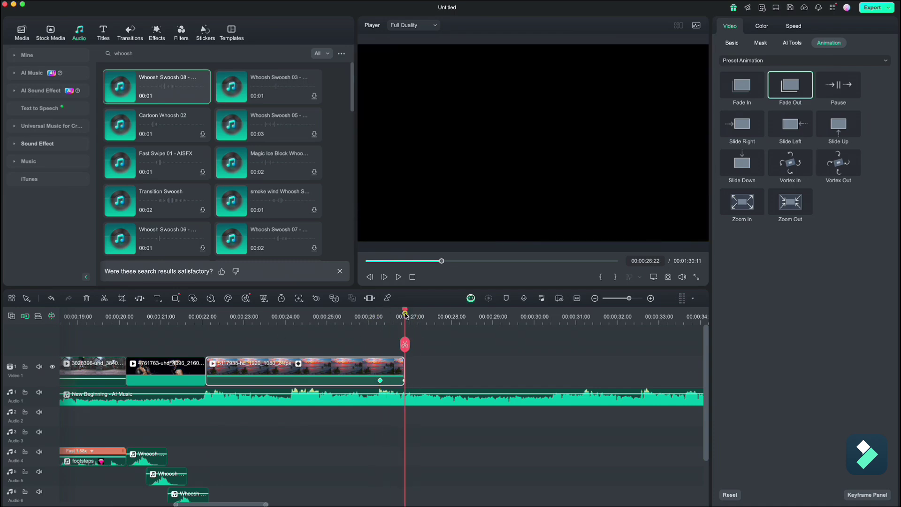
pyautogui.click(424, 399)
pyautogui.press('super+b')
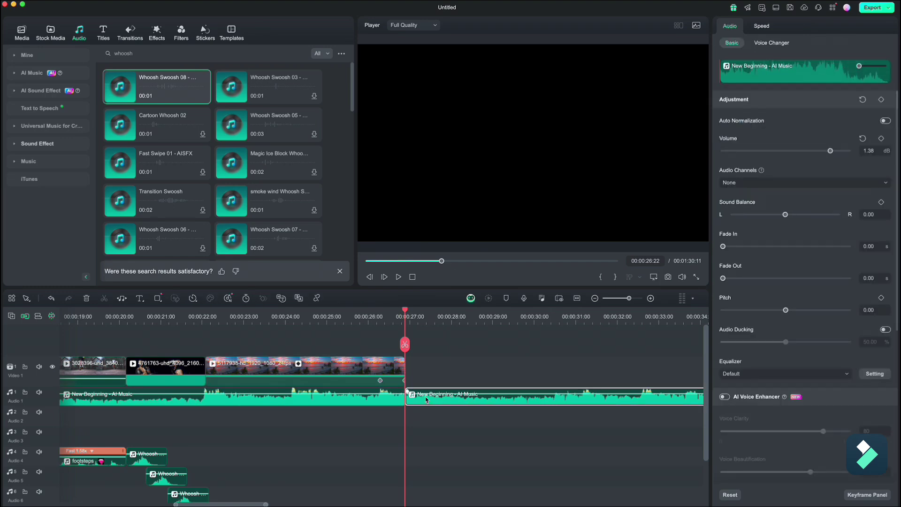
pyautogui.press('Delete')
pyautogui.click(384, 402)
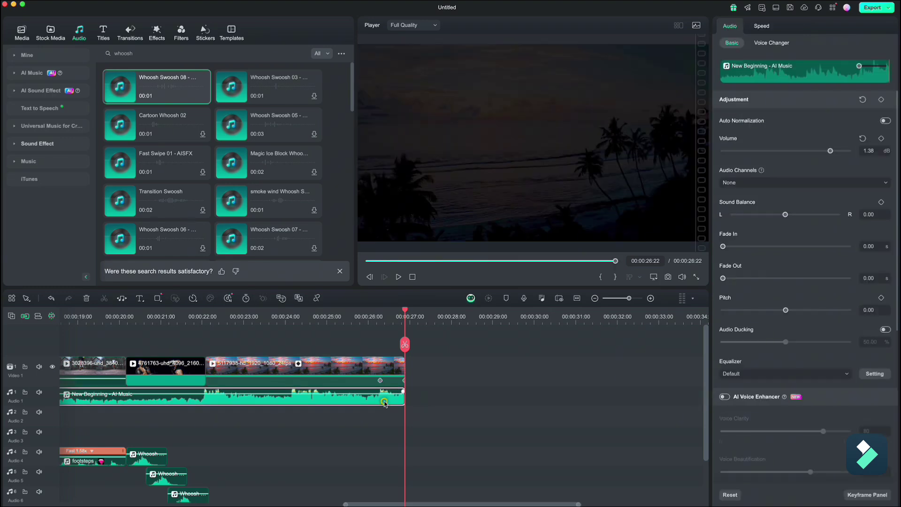
pyautogui.moveTo(725, 281); pyautogui.dragTo(730, 279)
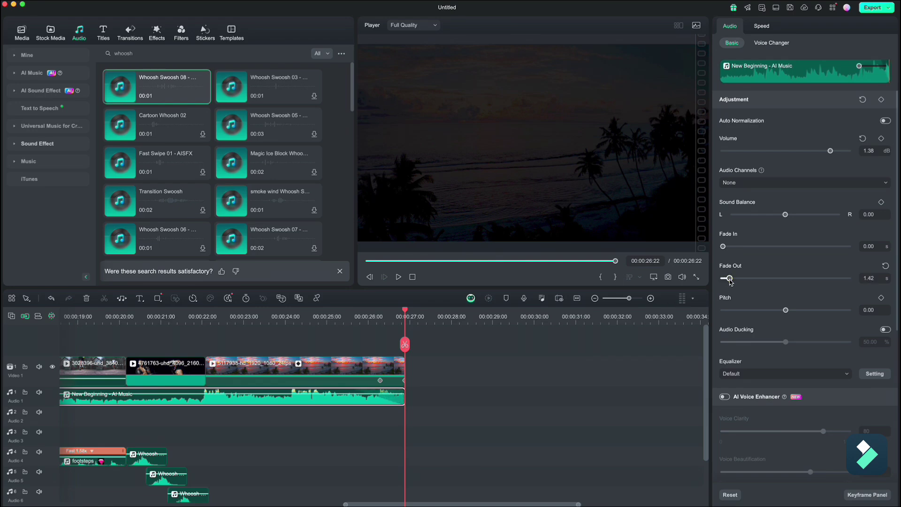